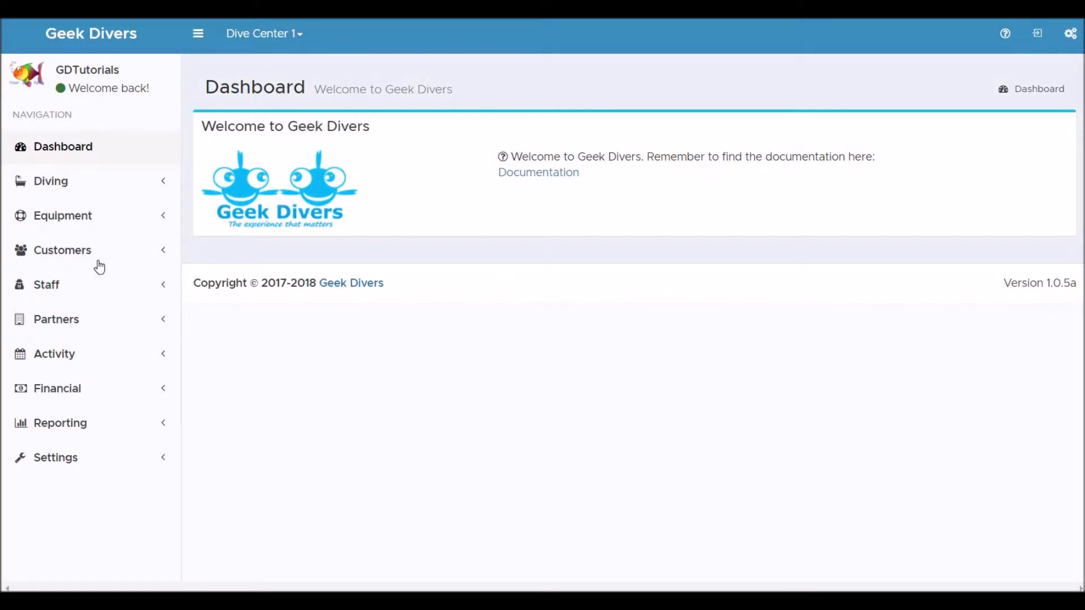
# - Filter the full equipment list to Diving Equipment of type BCD, without limiting it to available items
pyautogui.click(80, 217)
pyautogui.click(67, 266)
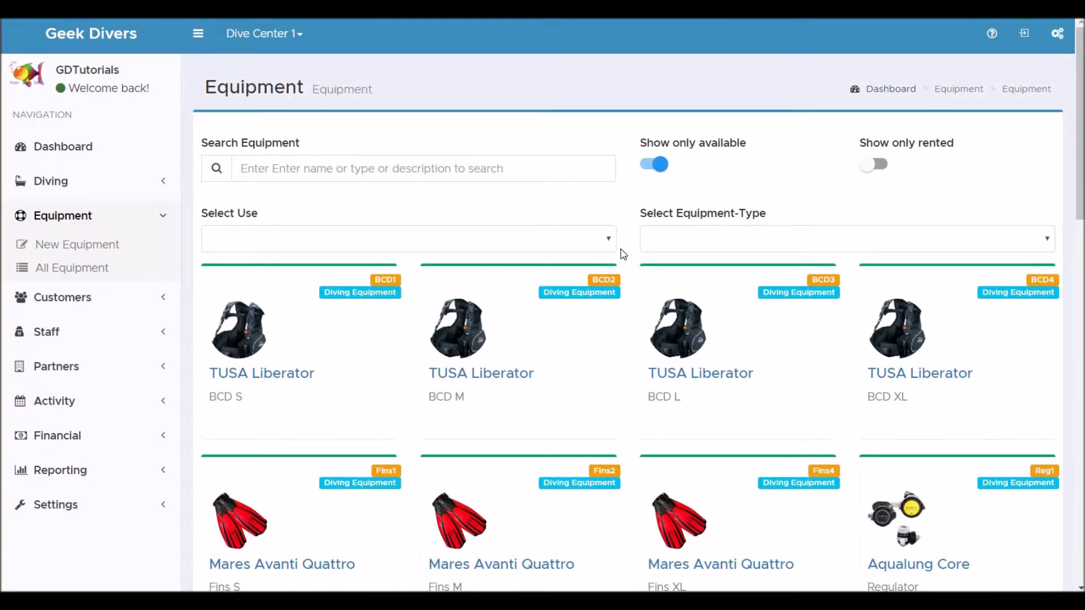
pyautogui.click(605, 237)
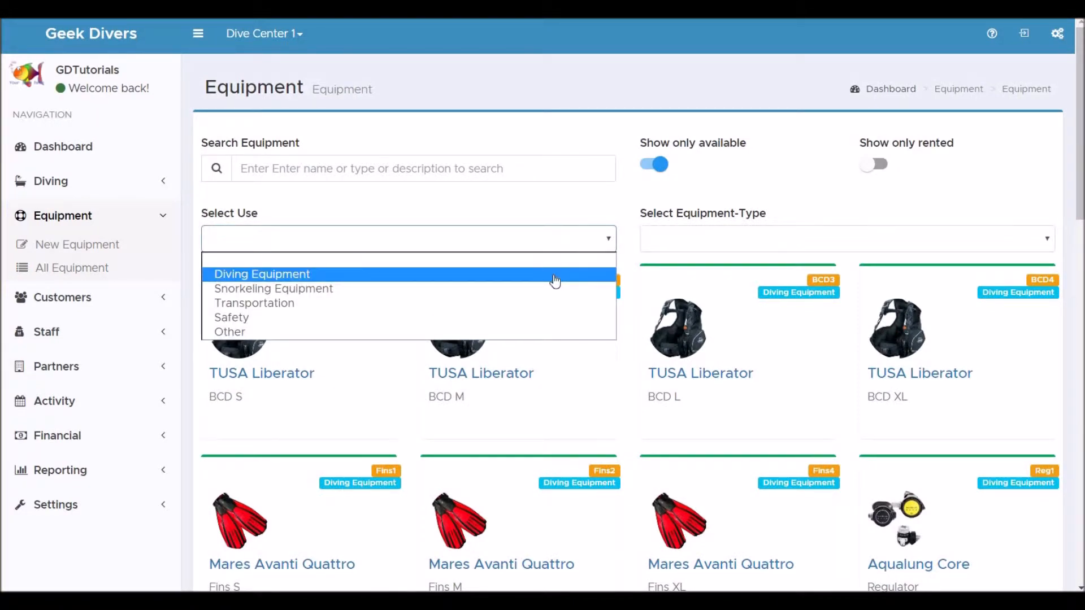
pyautogui.click(556, 280)
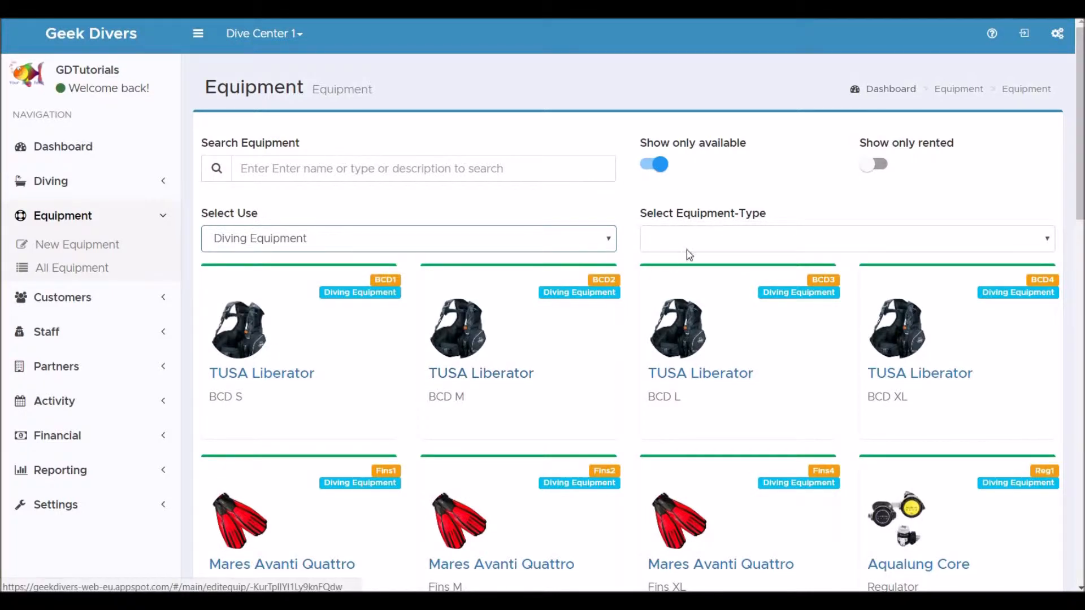
pyautogui.click(701, 242)
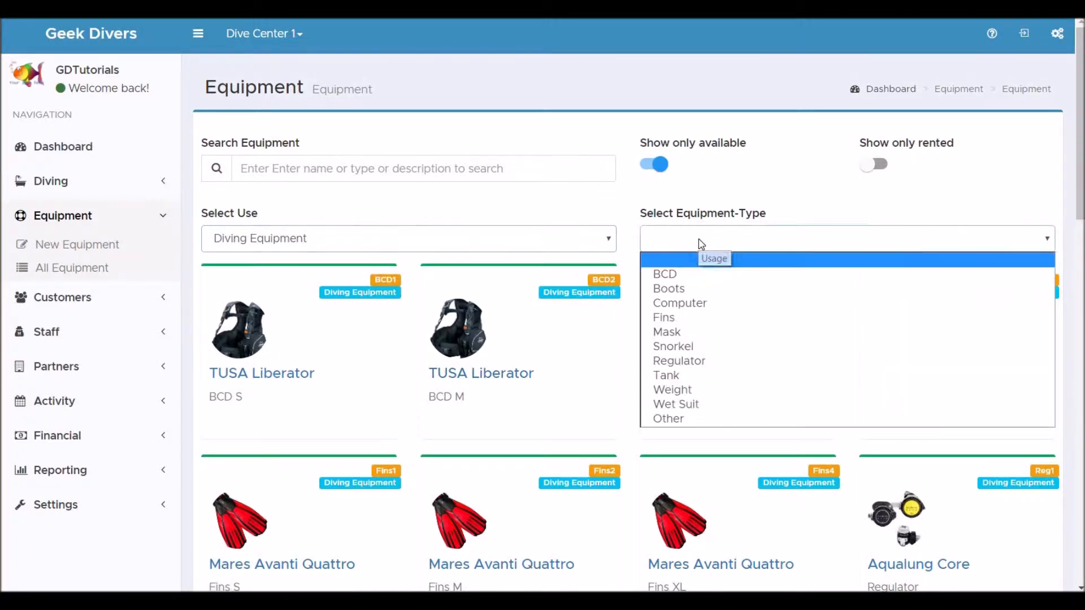
pyautogui.click(693, 276)
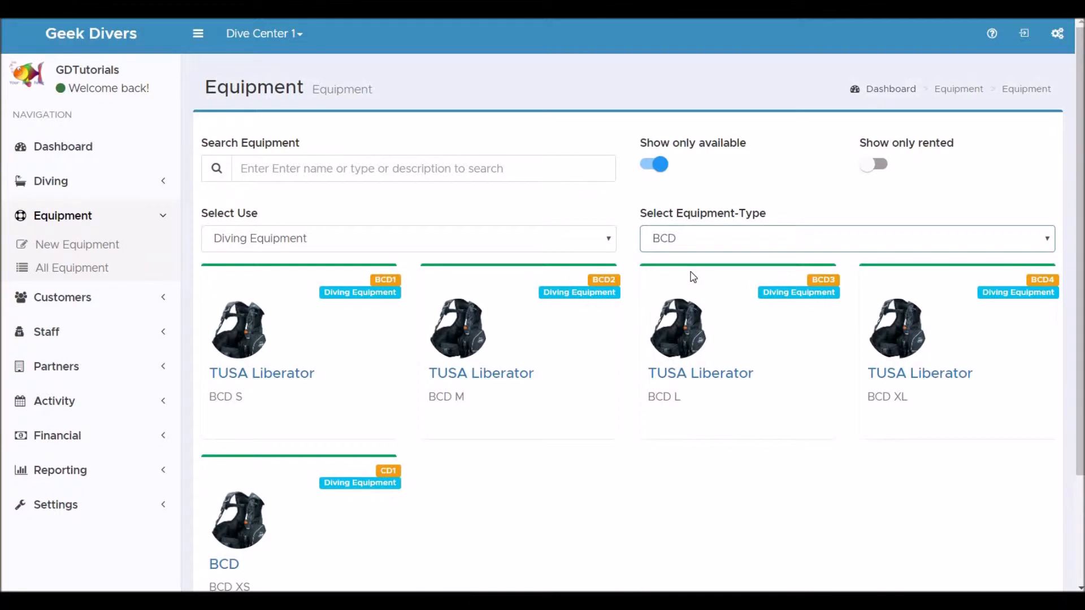
pyautogui.click(654, 166)
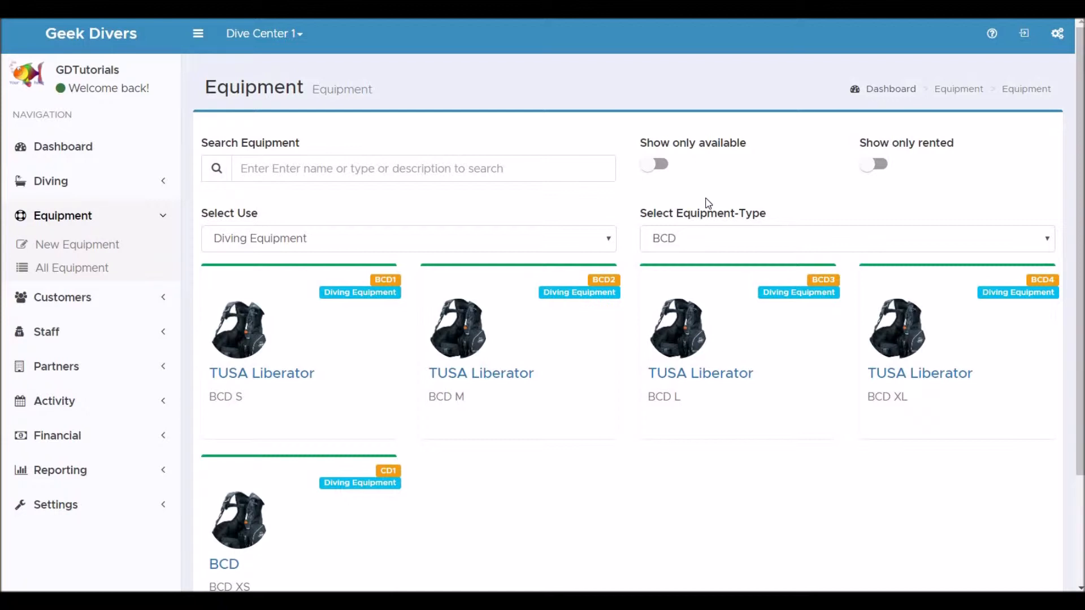
# - Start a new equipment record with Diving Equipment as its use and Mask as its equipment type
pyautogui.click(99, 256)
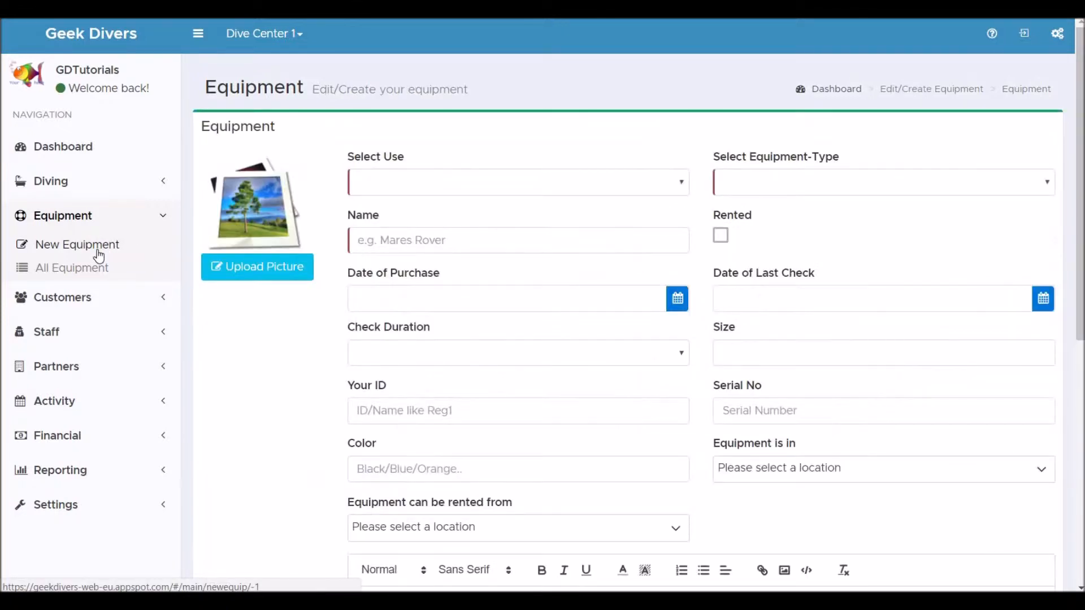
pyautogui.click(405, 187)
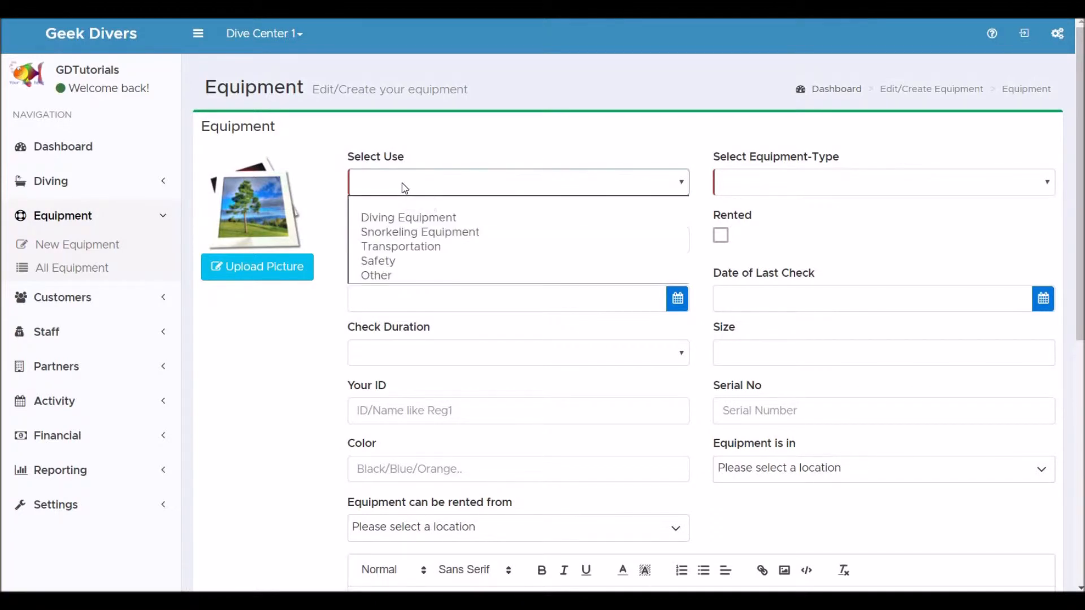
pyautogui.click(411, 220)
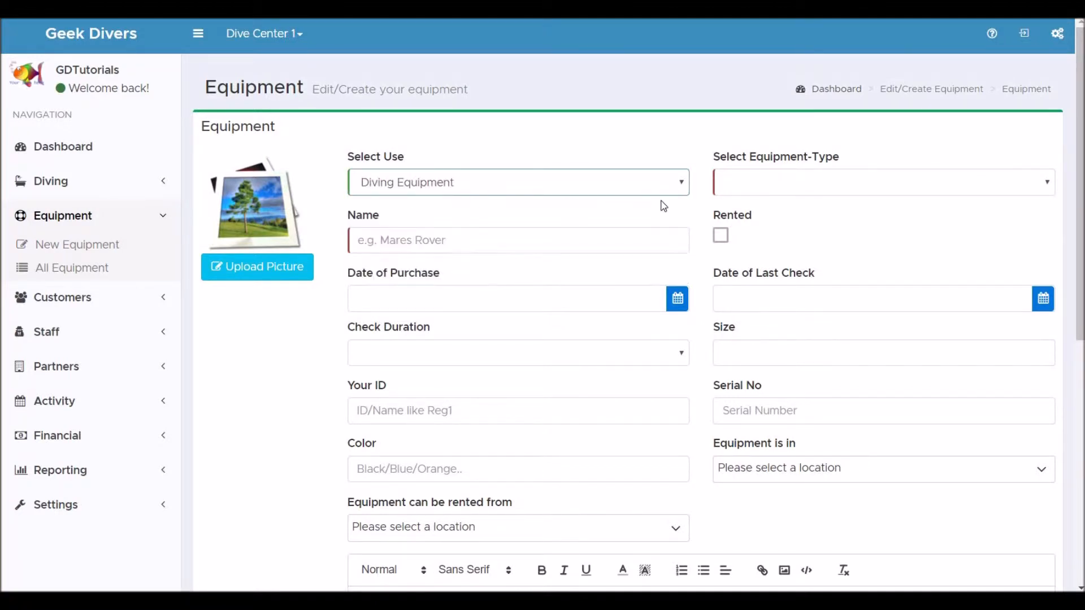
pyautogui.click(741, 189)
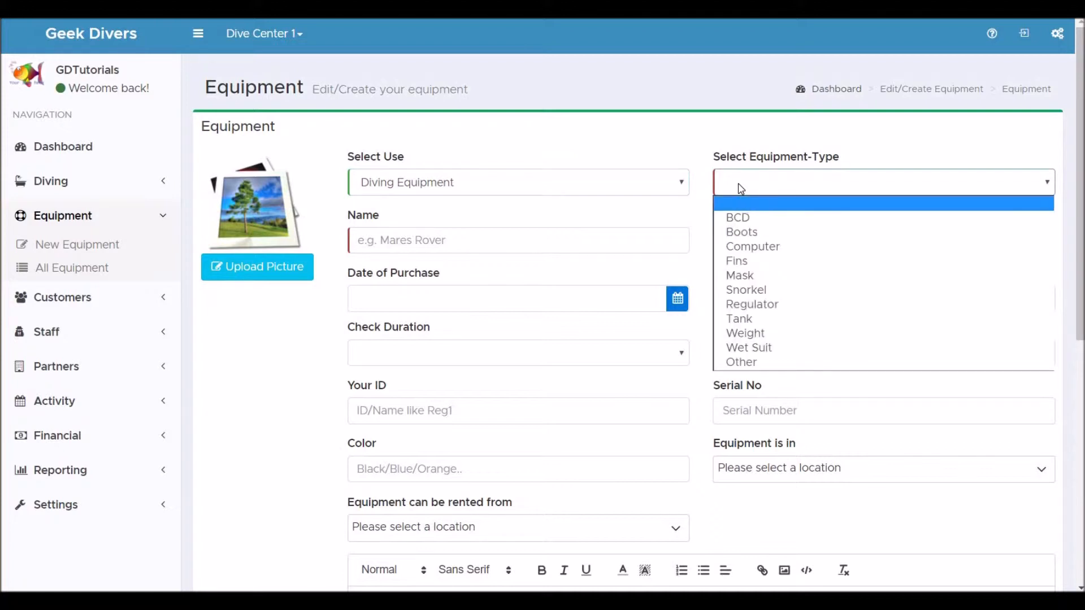
pyautogui.click(748, 276)
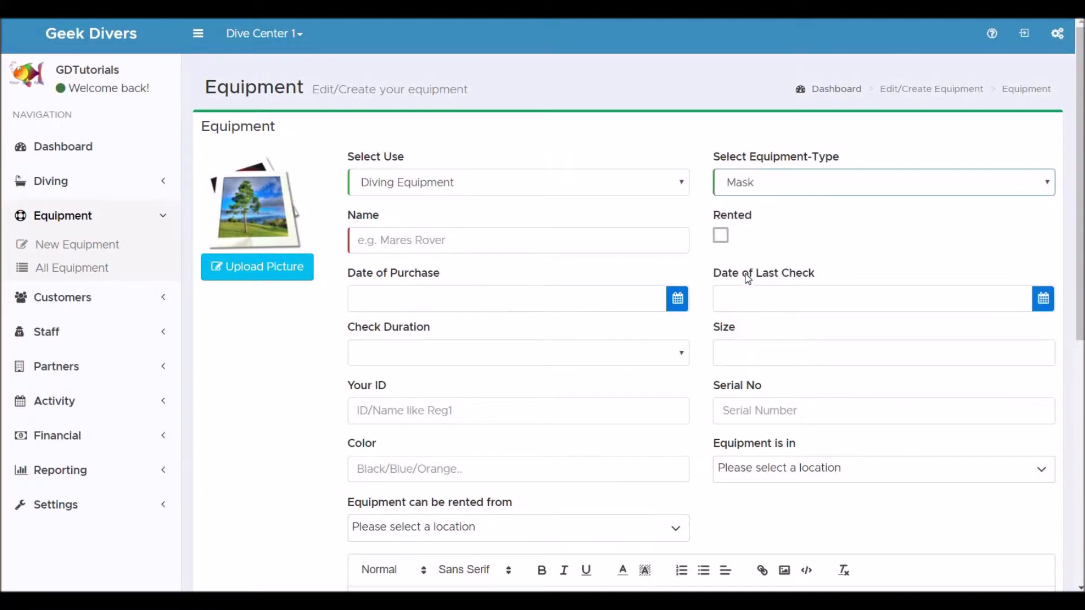
# - Name the new mask record Scubapro Spectra
pyautogui.click(501, 246)
pyautogui.write('Scubapro Spr')
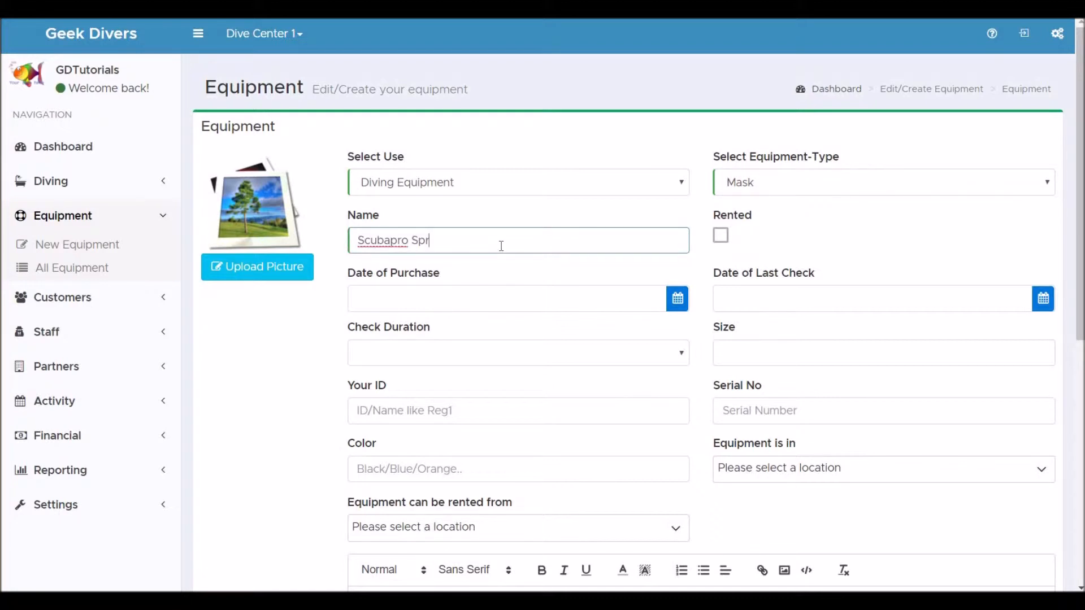
pyautogui.press('BackSpace')
pyautogui.write('ectra')
# - Set the mask's date of purchase to 01.05.2018
pyautogui.click(618, 300)
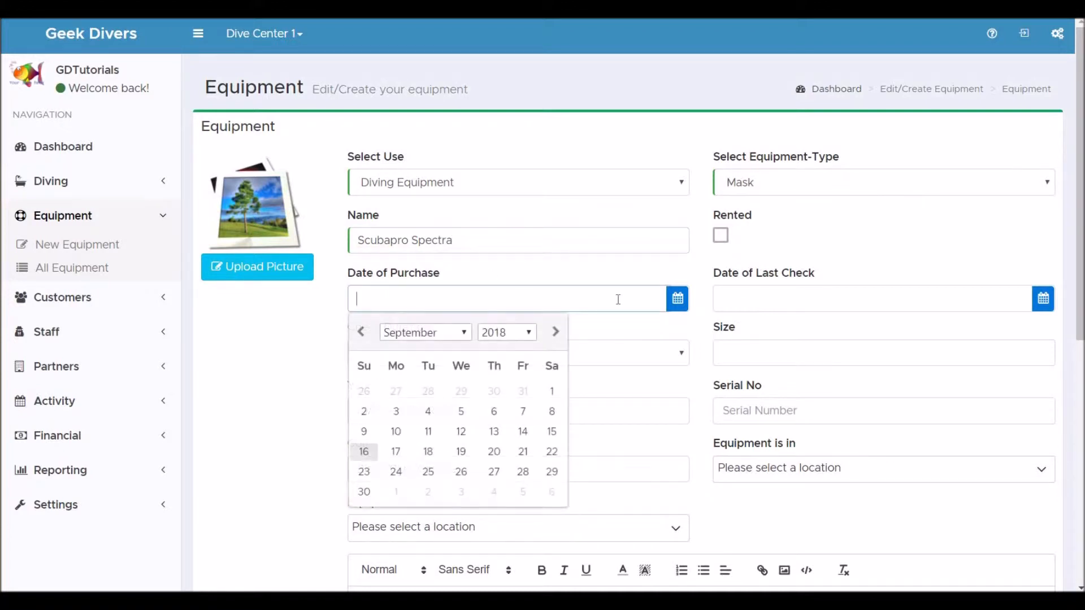
pyautogui.click(358, 333)
pyautogui.click(358, 333)
pyautogui.click(357, 334)
pyautogui.click(358, 333)
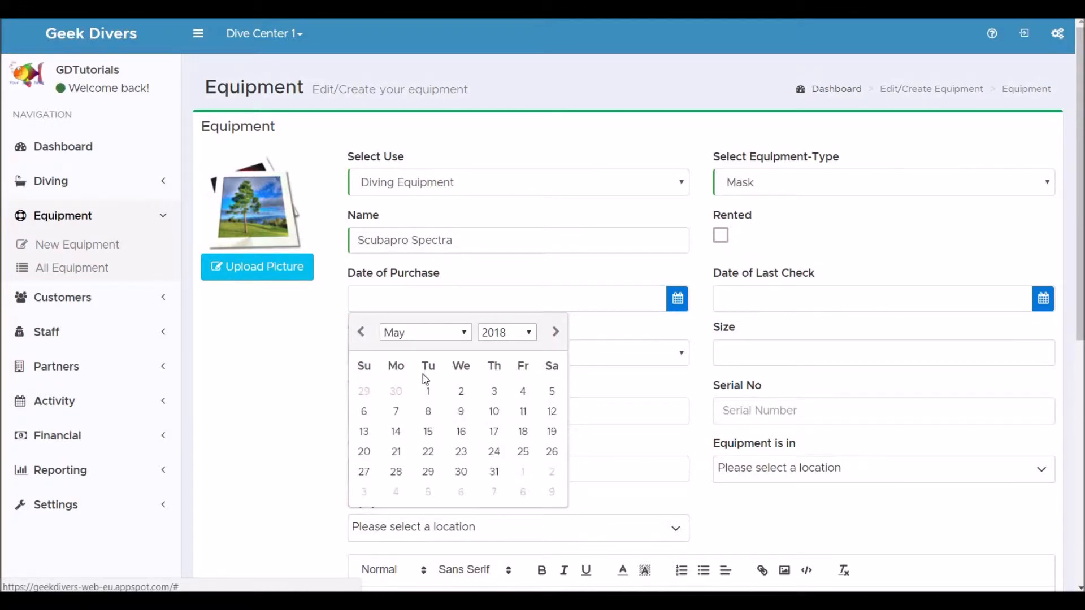
pyautogui.click(428, 390)
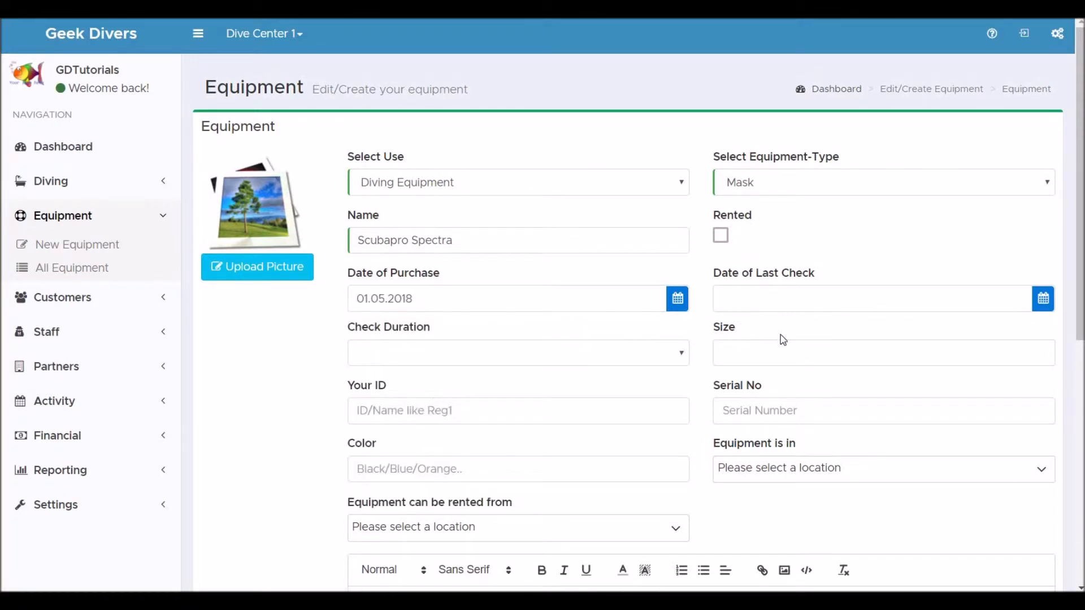
# - Set the mask's date of last check to 01.09.2018 and its check duration to Monthly
pyautogui.click(1042, 300)
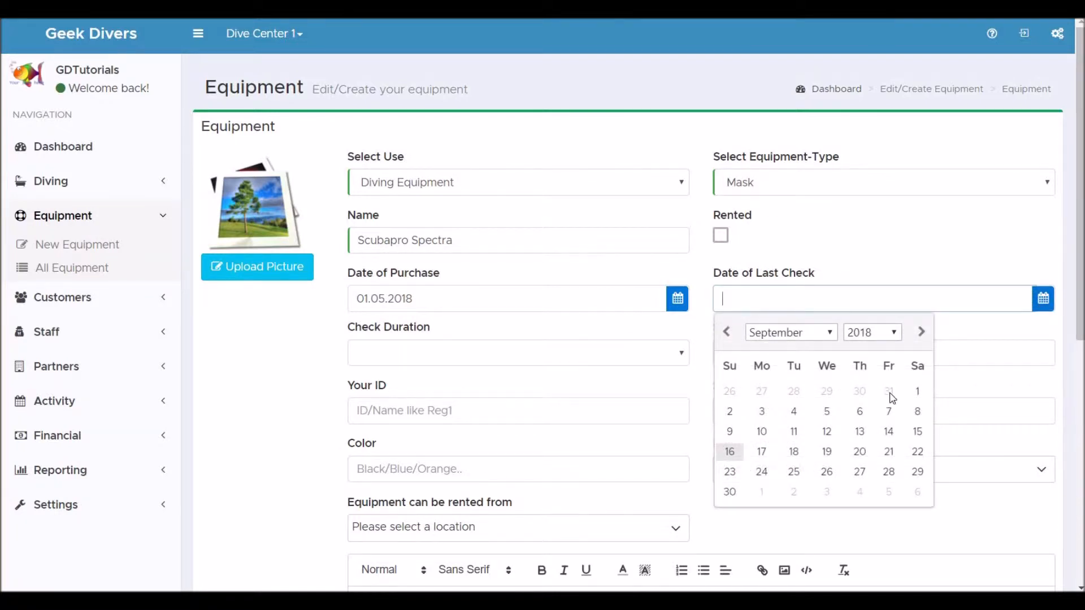
pyautogui.click(919, 395)
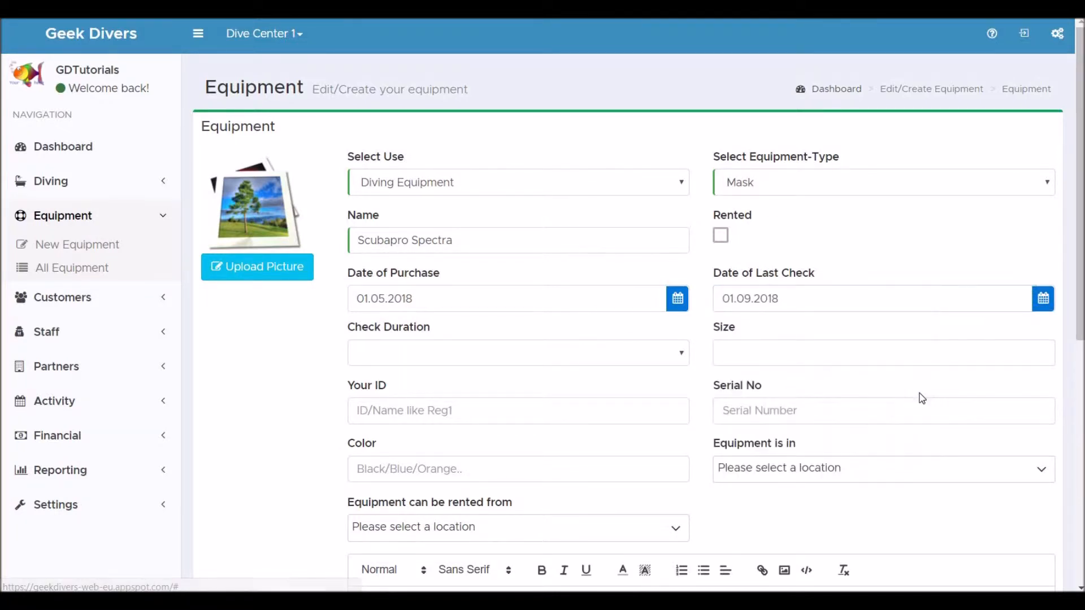
pyautogui.click(647, 357)
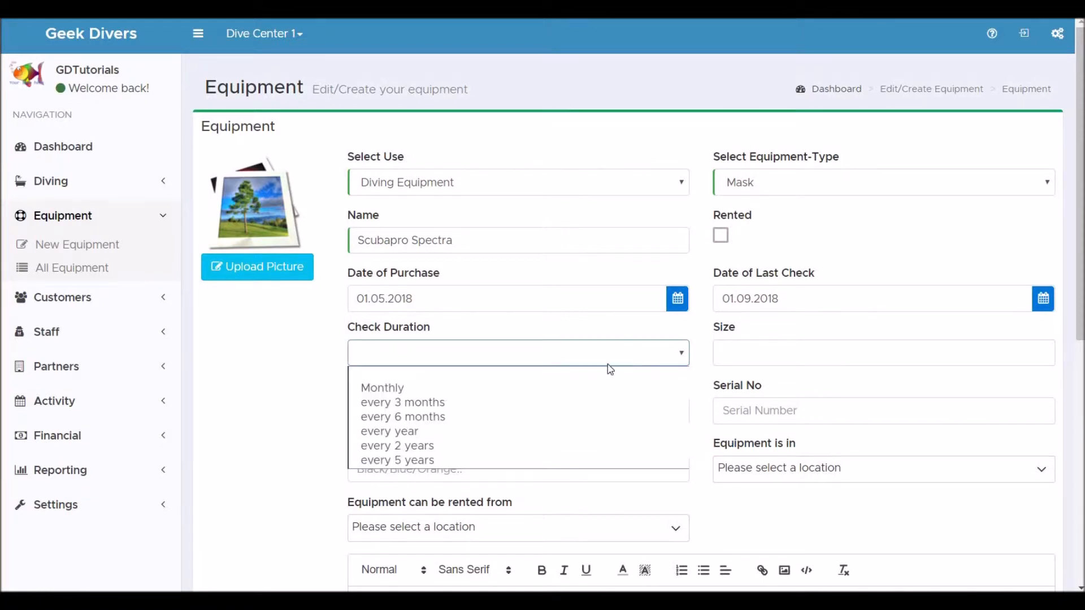
pyautogui.click(582, 388)
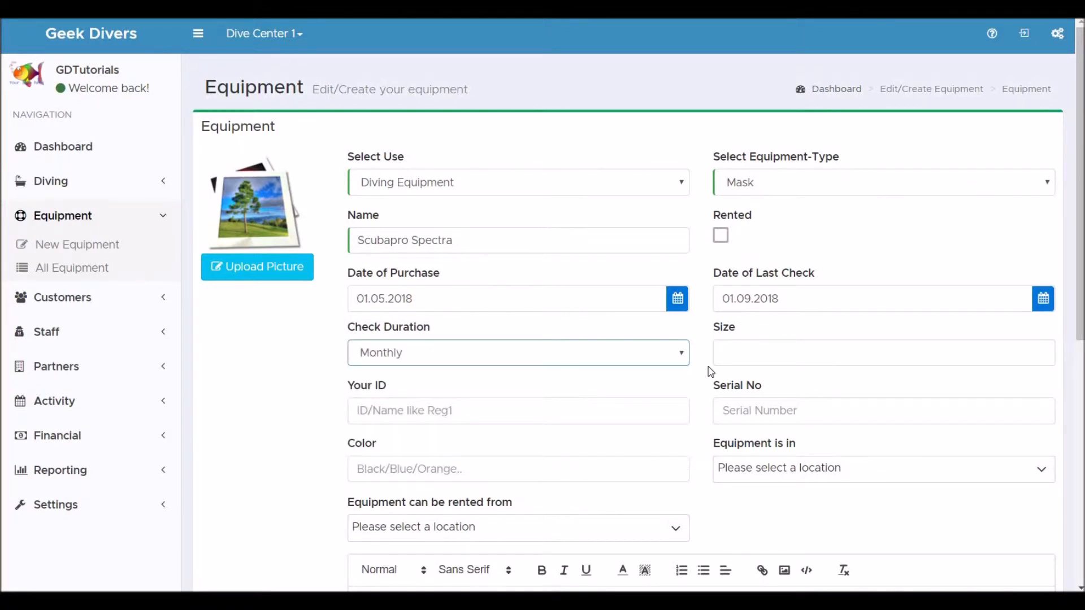
pyautogui.click(776, 345)
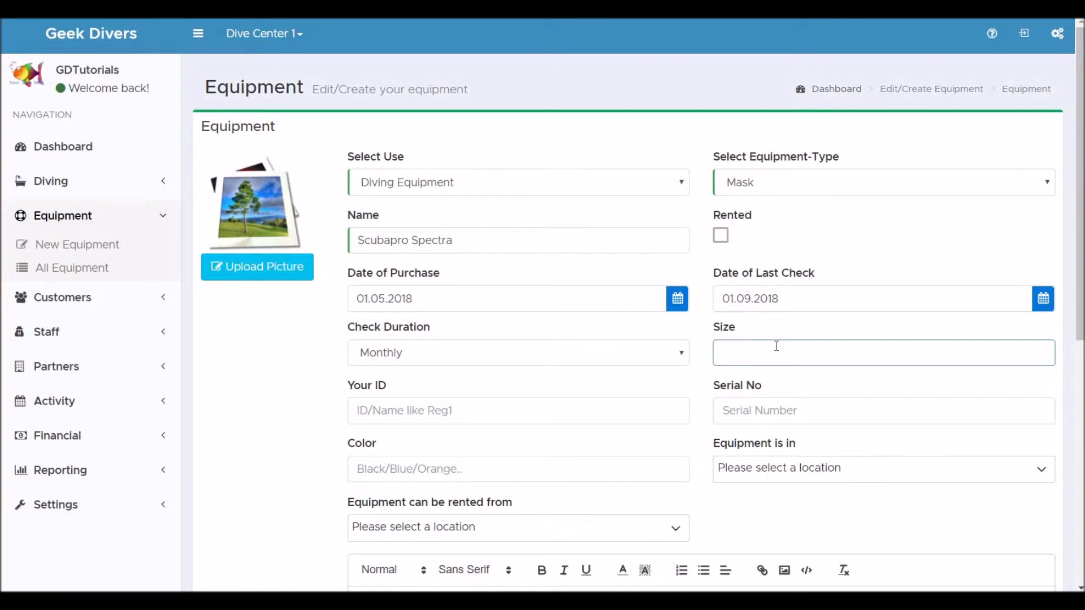
# - Give the mask the ID M4 and the color "Black and orange", leaving its size and serial number empty
pyautogui.click(581, 407)
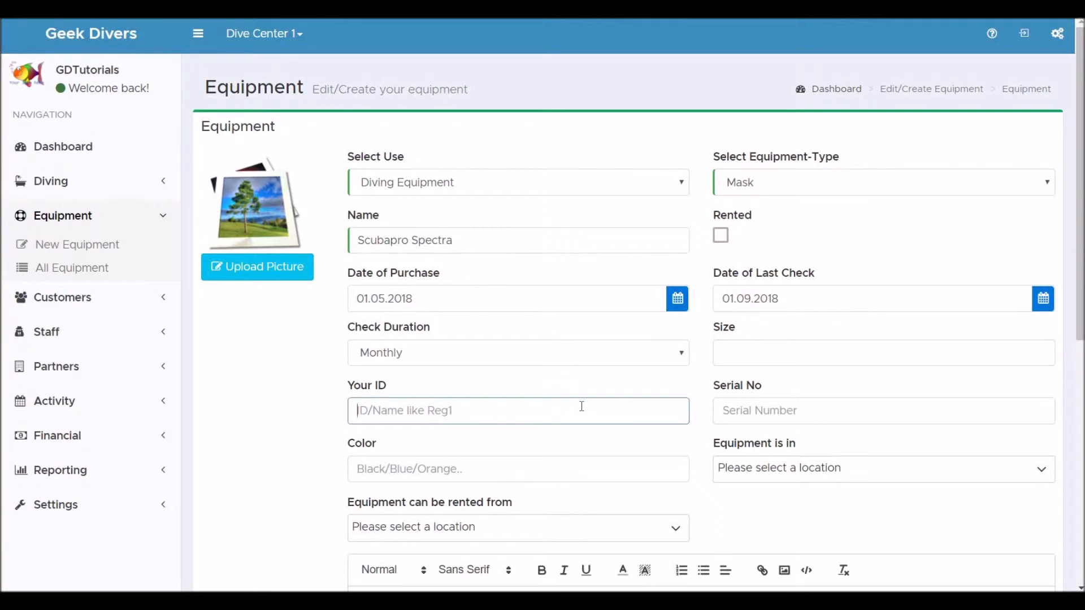
pyautogui.write('M')
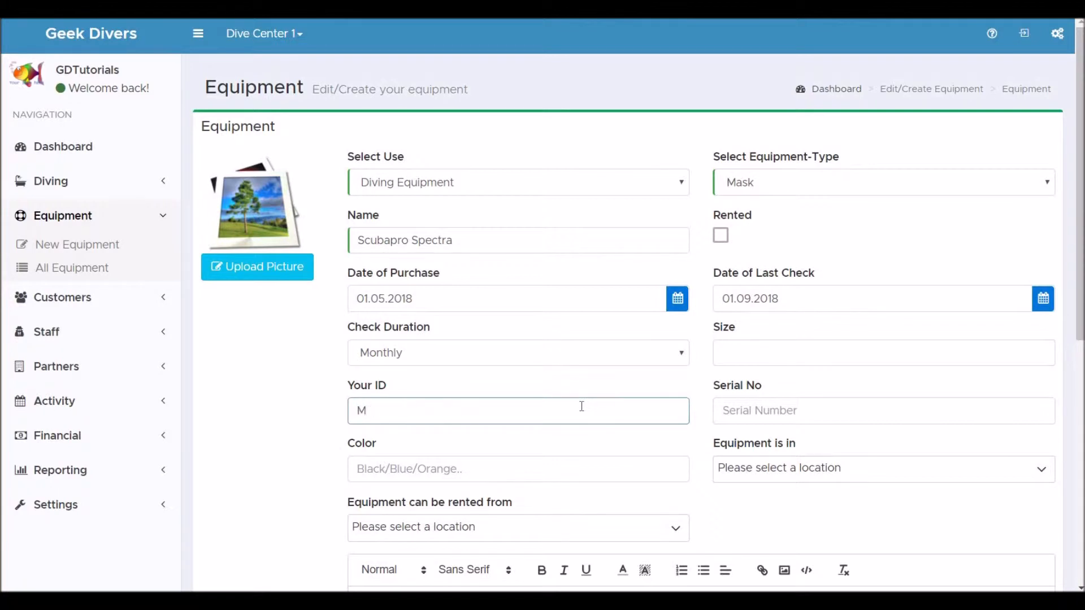
pyautogui.write('4')
pyautogui.click(729, 414)
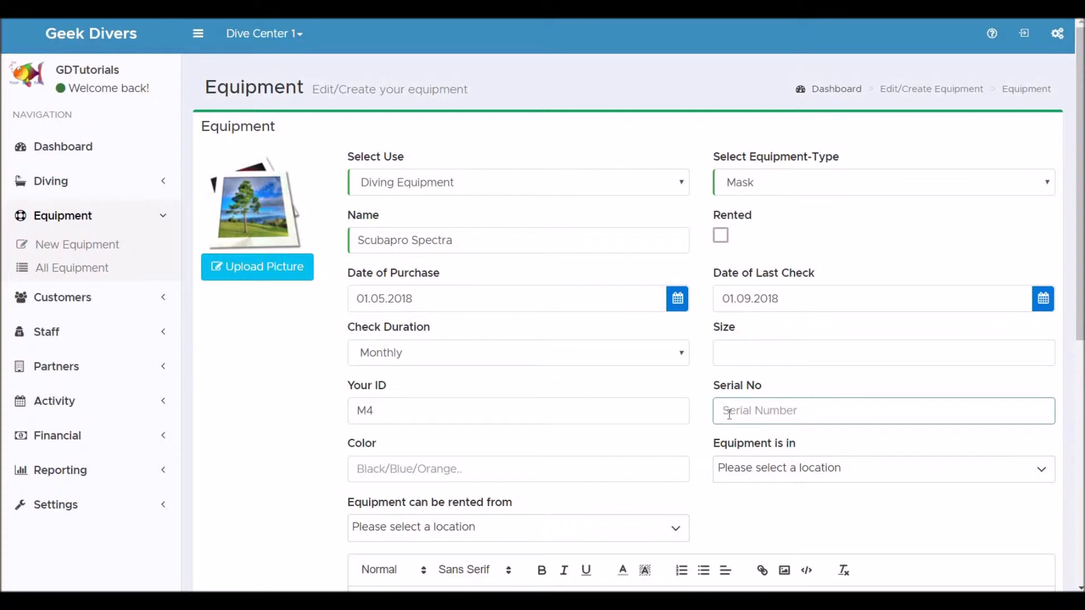
pyautogui.click(546, 477)
pyautogui.write('B')
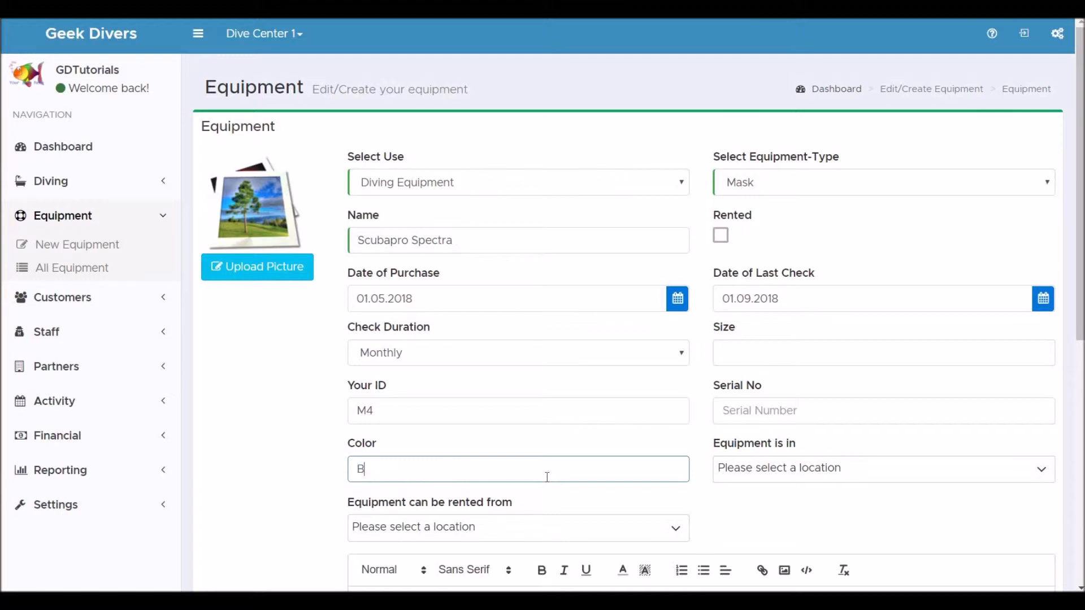
pyautogui.write('lack and orange')
# - Set the mask's current location to Dive Center 1 and make it rentable from Dive Center 1
pyautogui.click(743, 467)
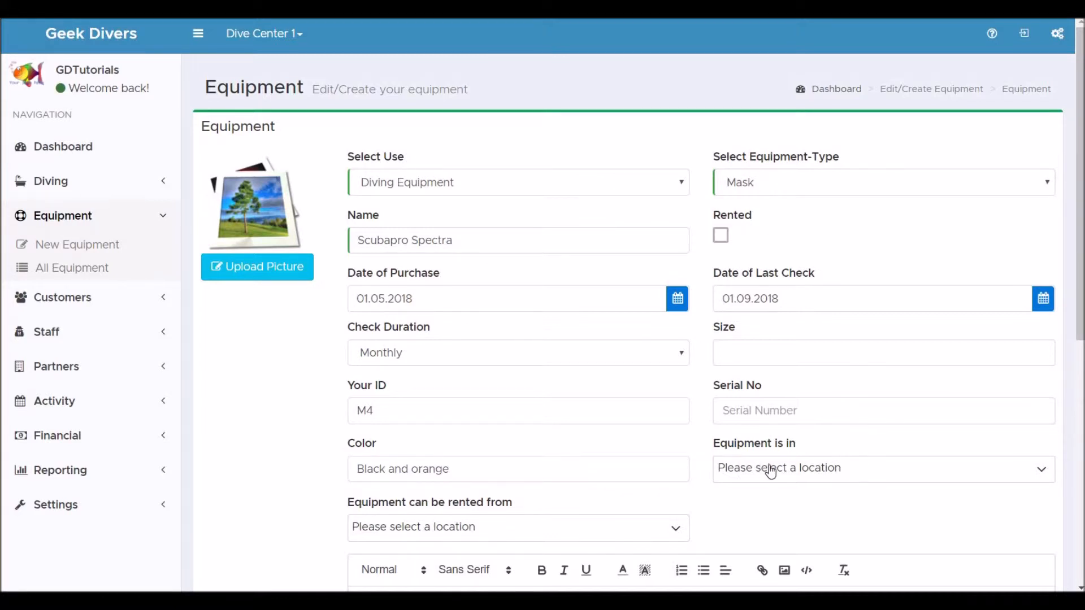
pyautogui.click(770, 472)
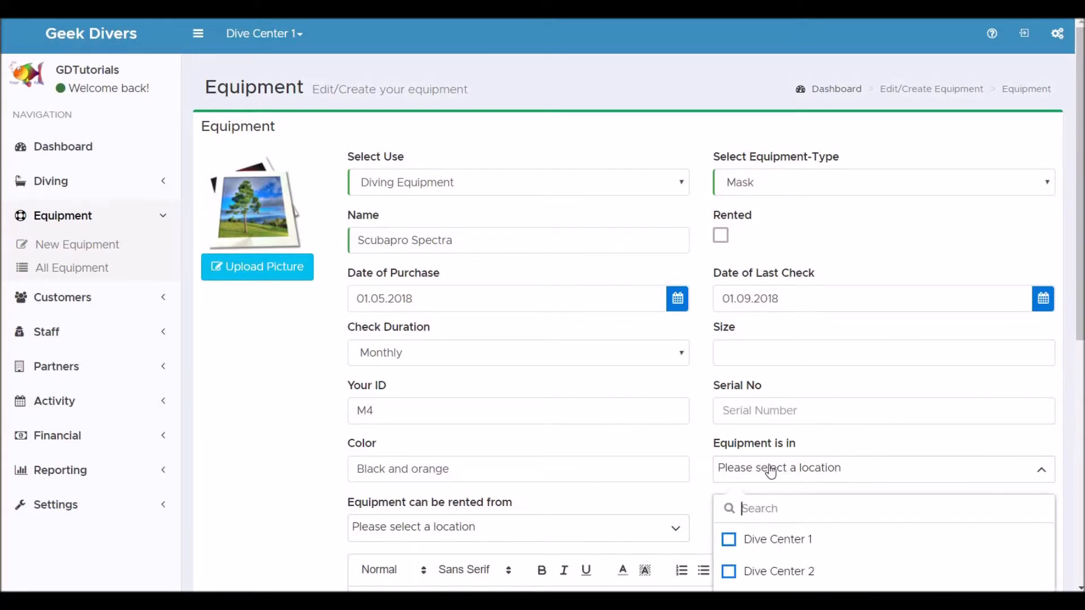
pyautogui.scroll(-1, 770, 471)
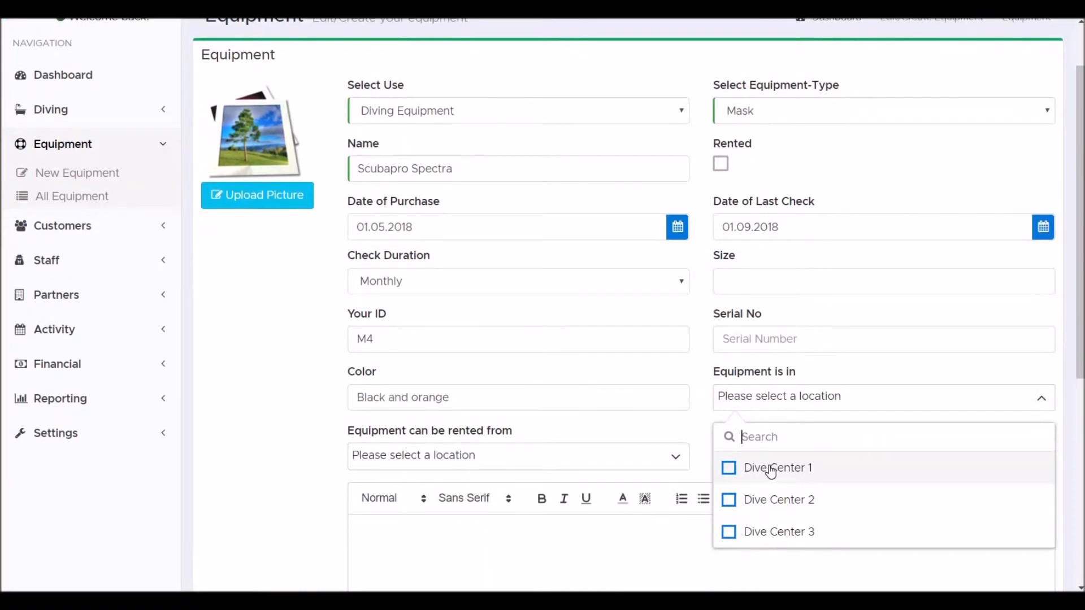
pyautogui.click(729, 470)
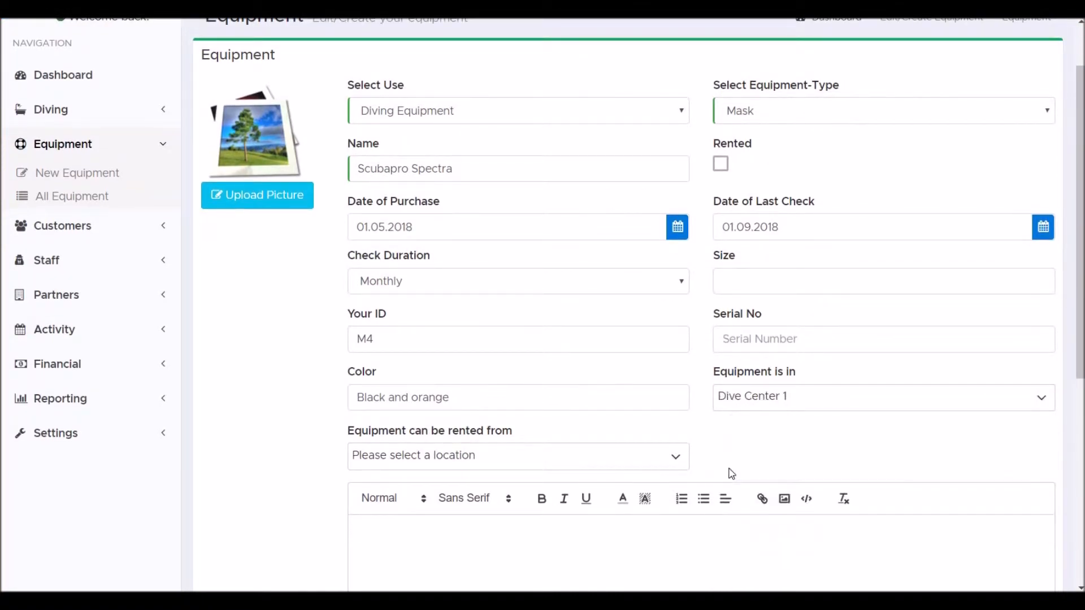
pyautogui.click(679, 459)
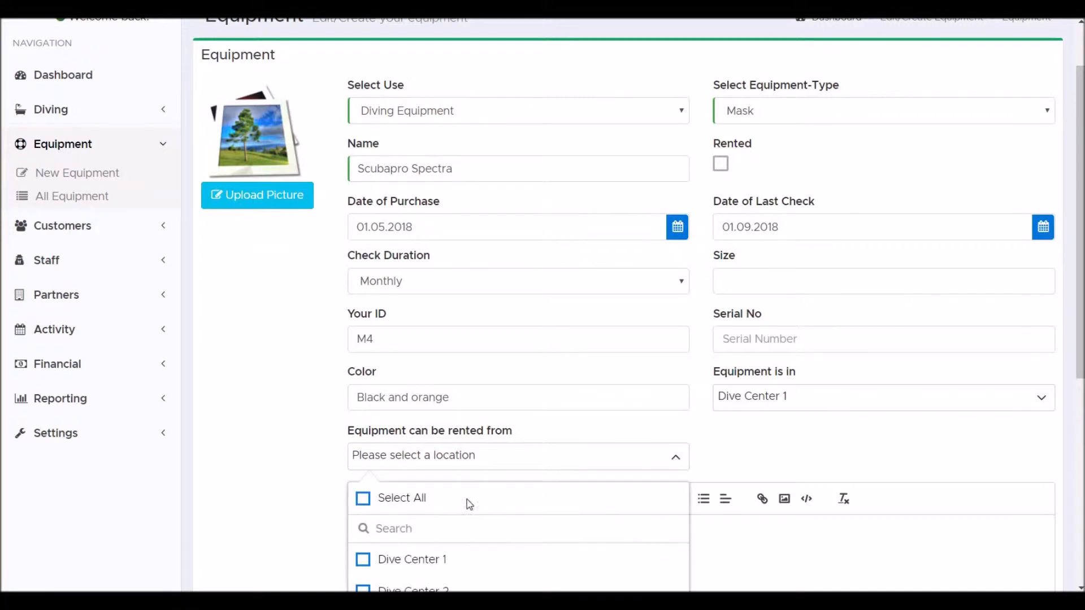
pyautogui.click(363, 560)
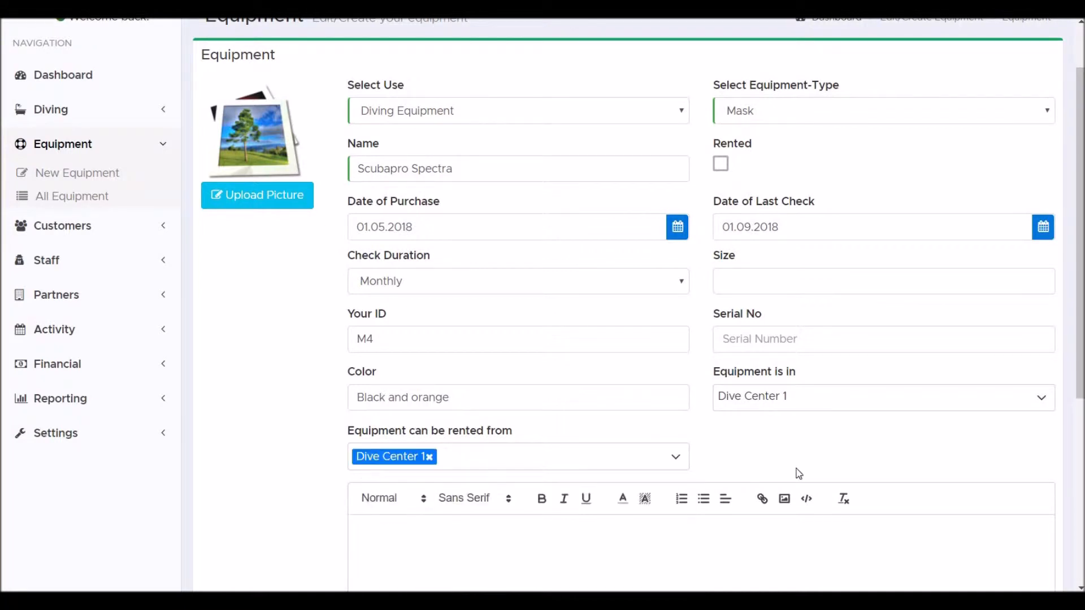
# - Upload a picture of the mask and save its circular crop to the equipment record
pyautogui.scroll(-5, 809, 462)
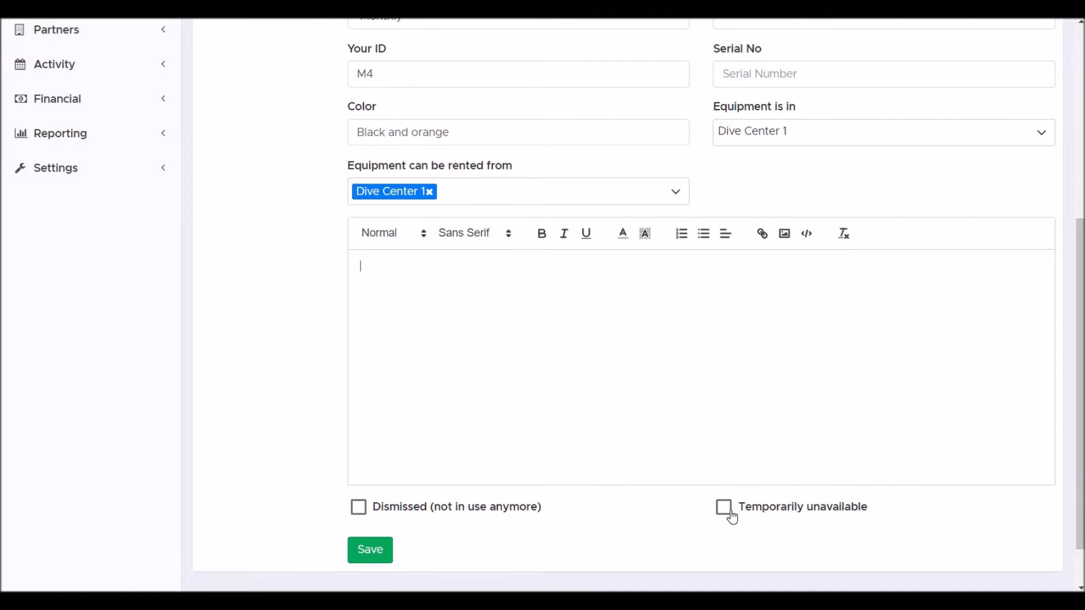
pyautogui.scroll(6, 732, 517)
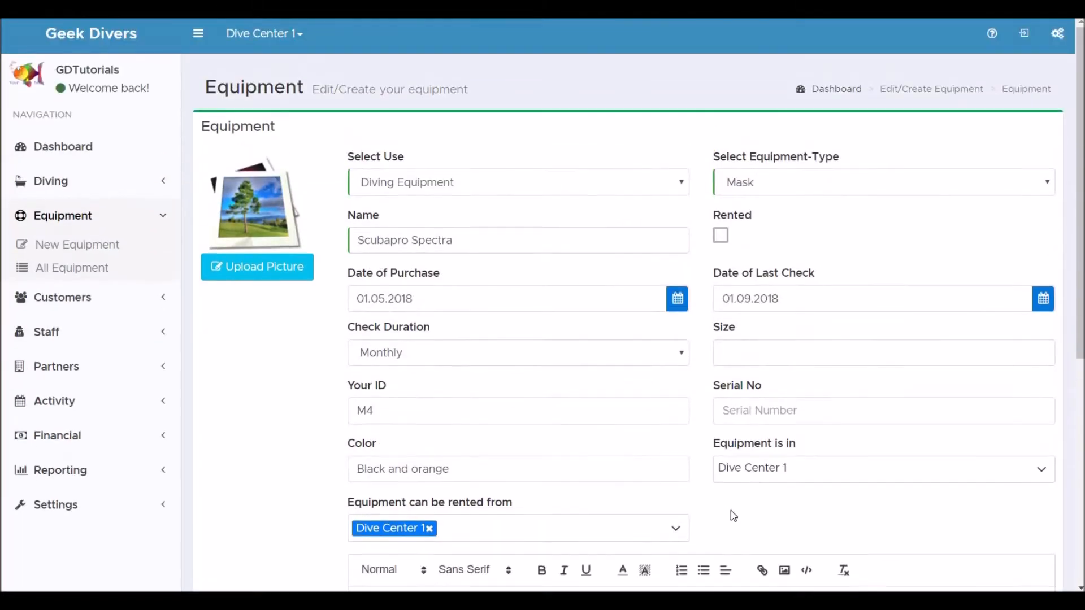
pyautogui.click(277, 272)
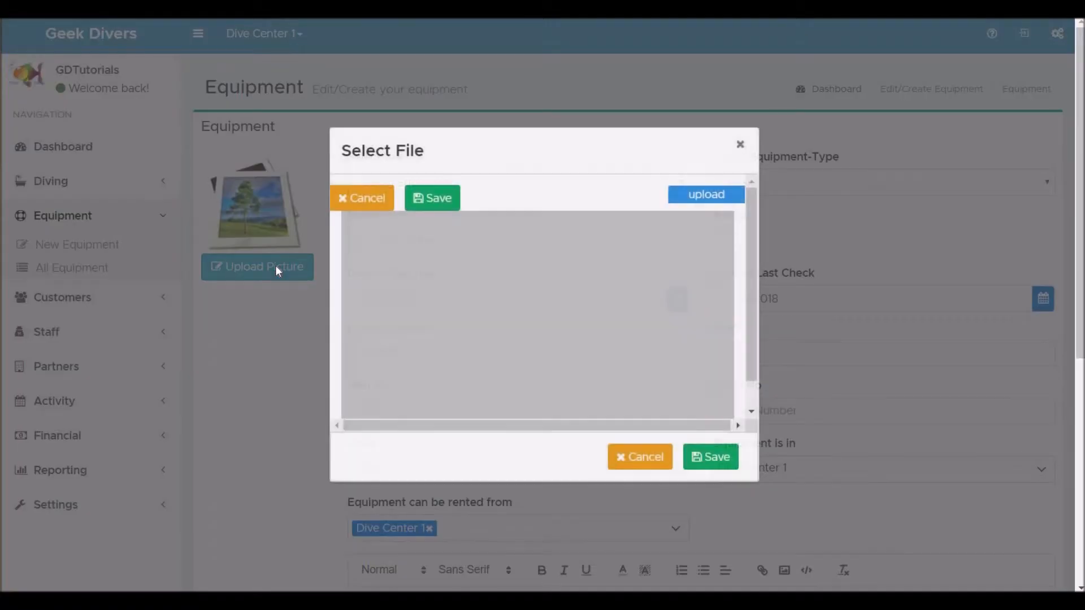
pyautogui.click(724, 197)
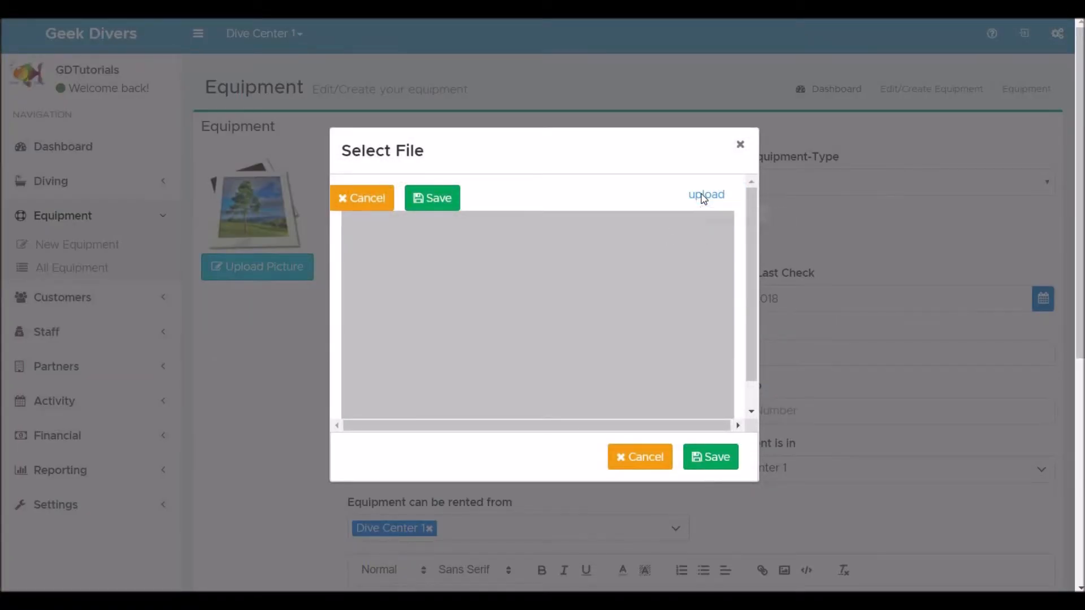
pyautogui.click(703, 197)
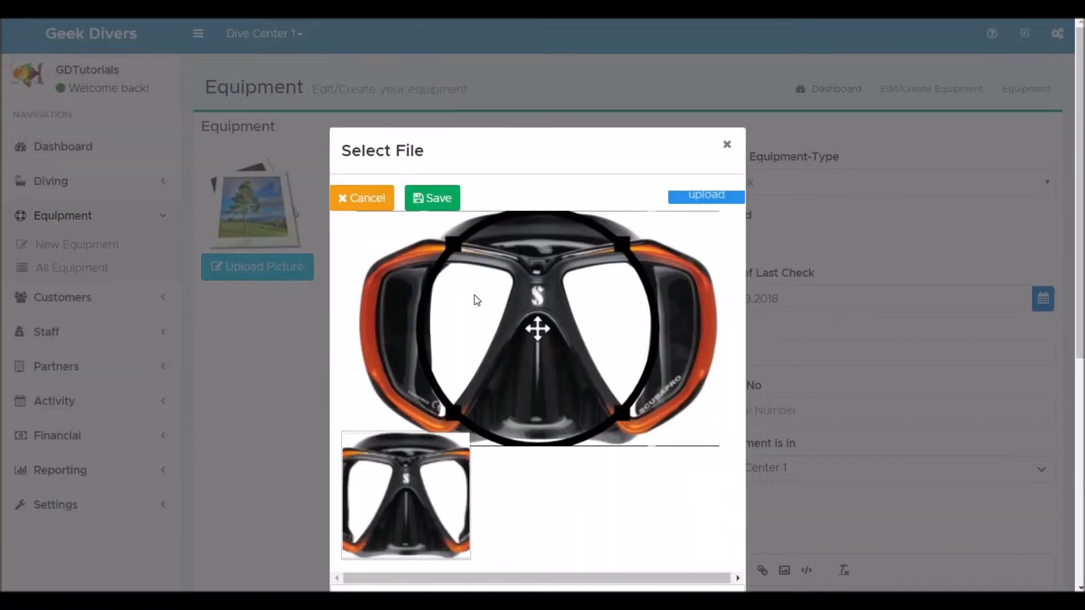
pyautogui.click(427, 199)
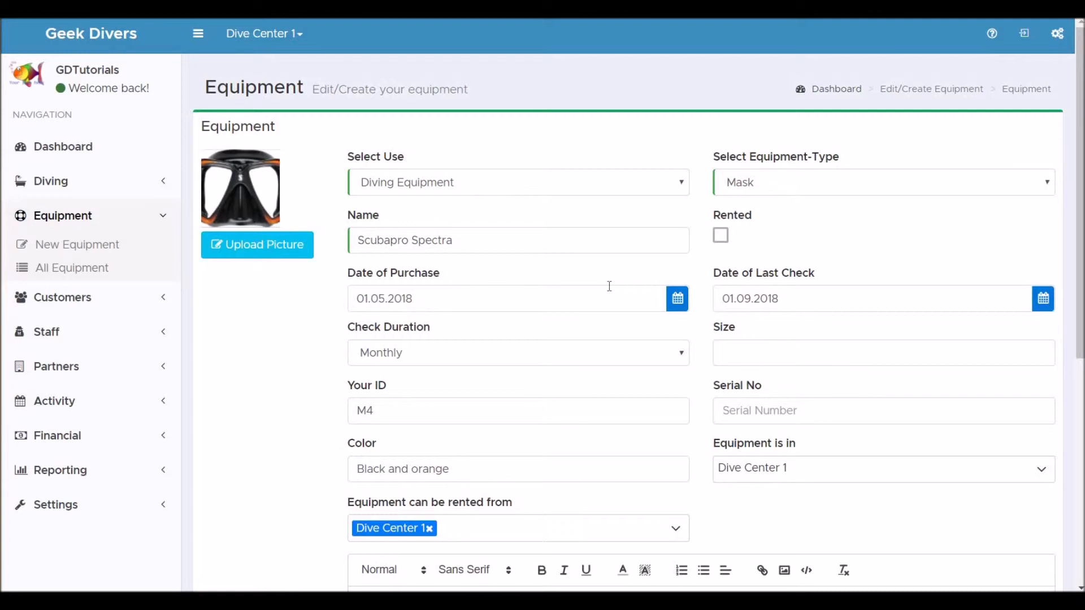
# - Save the new mask record and make a copy of it
pyautogui.scroll(-7, 609, 285)
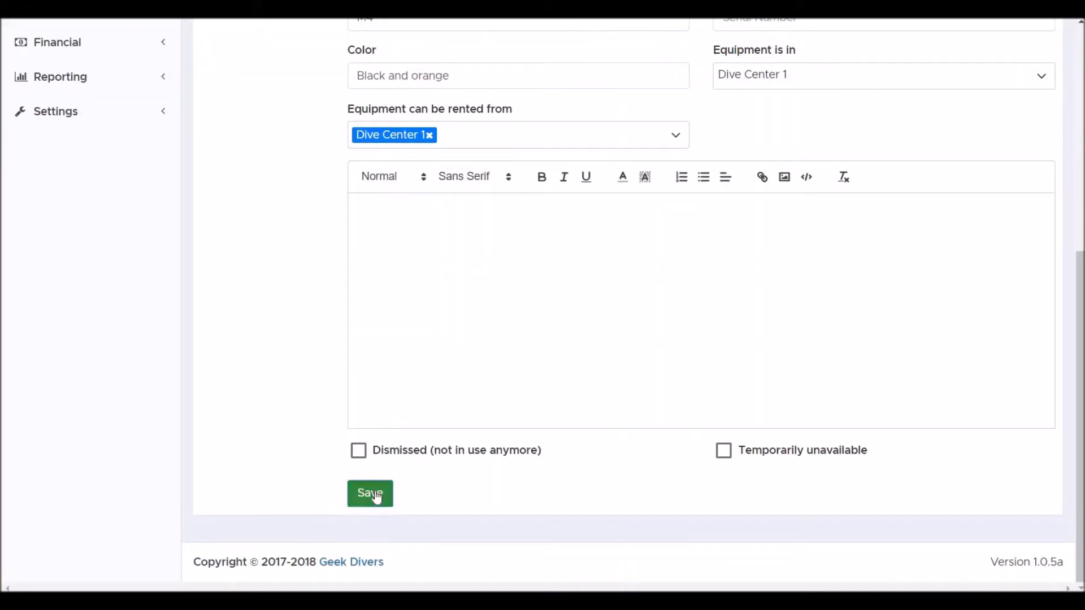
pyautogui.click(376, 497)
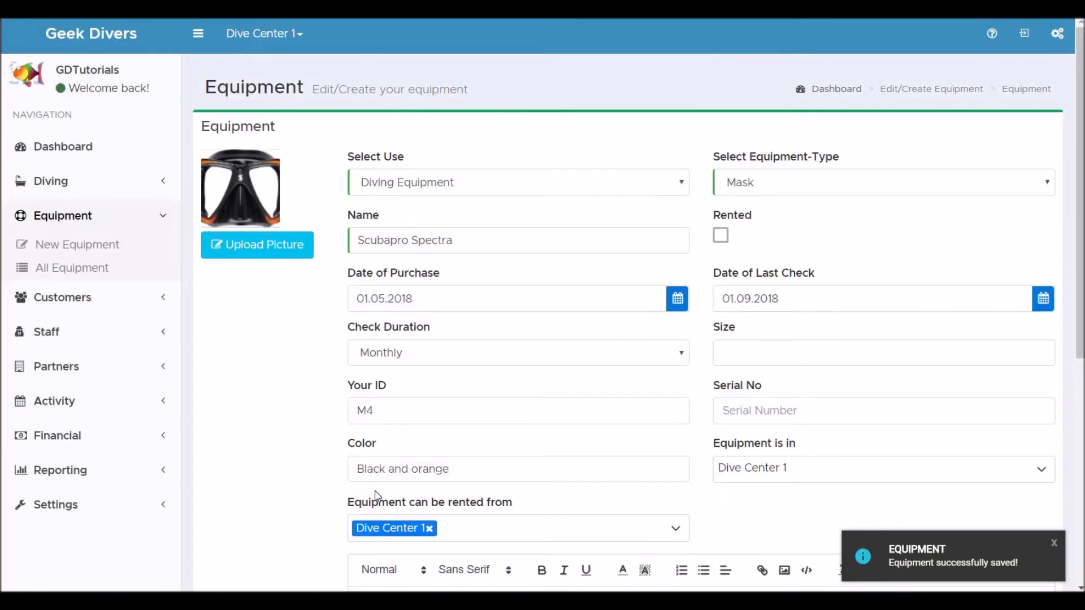
pyautogui.scroll(-5, 376, 497)
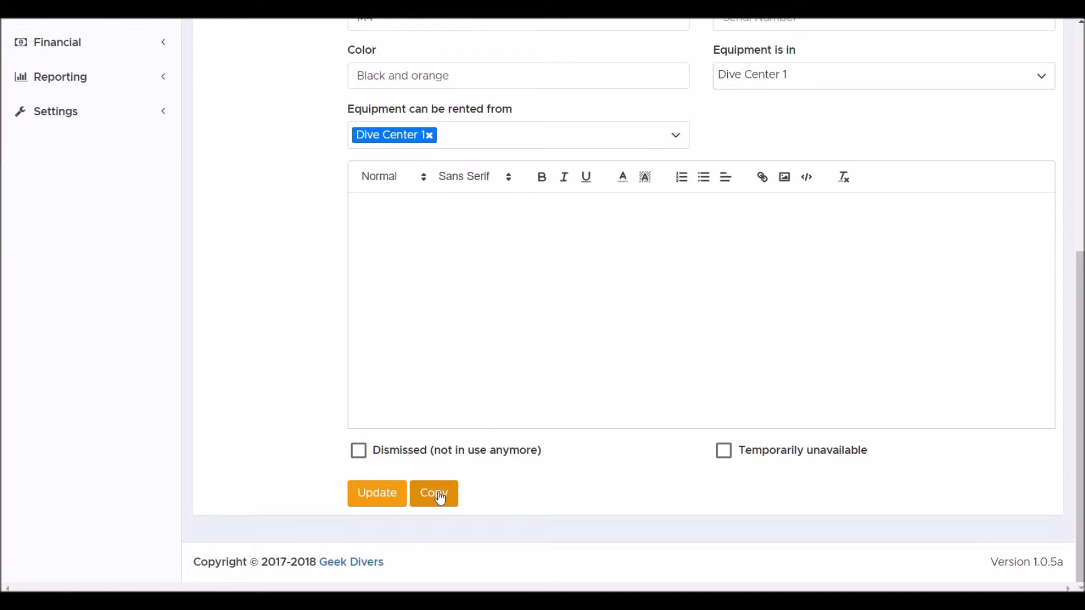
pyautogui.click(441, 496)
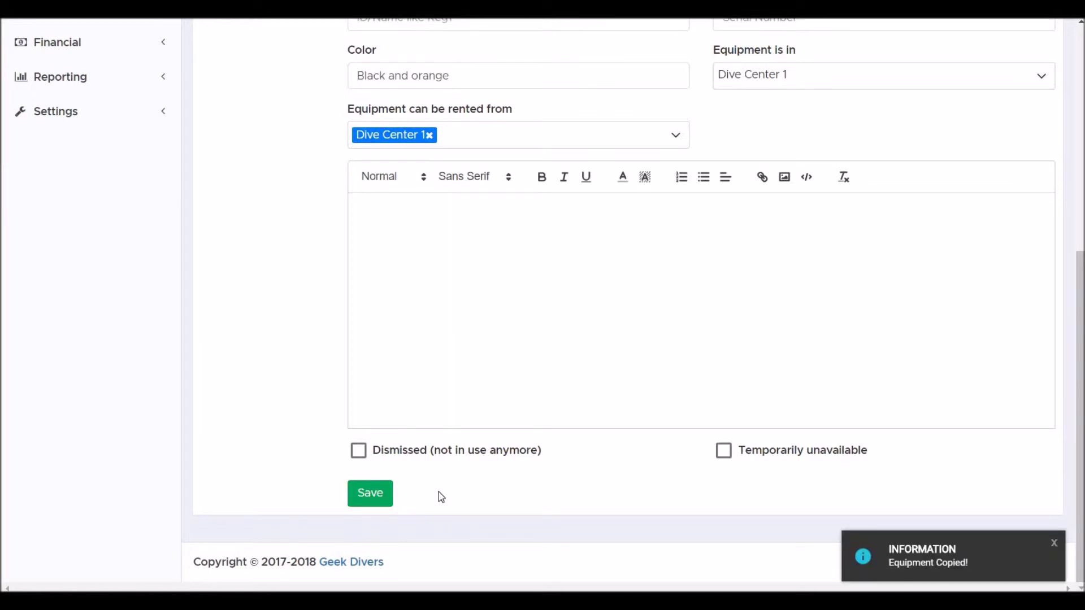
# - Give the copied mask the ID M5, leave its size empty, and save it
pyautogui.scroll(6, 604, 317)
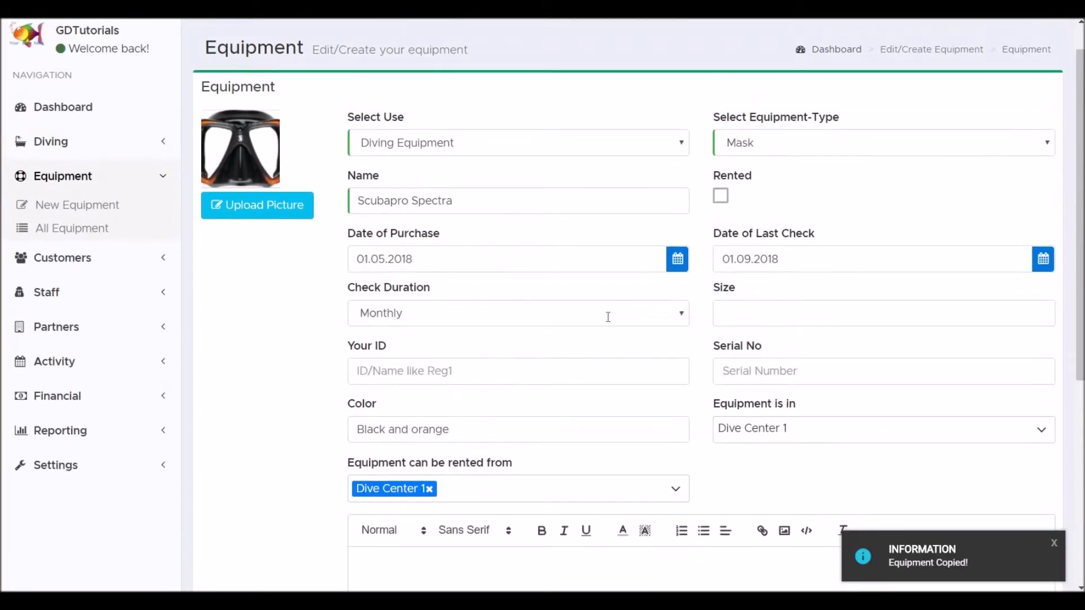
pyautogui.scroll(1, 607, 317)
pyautogui.click(394, 410)
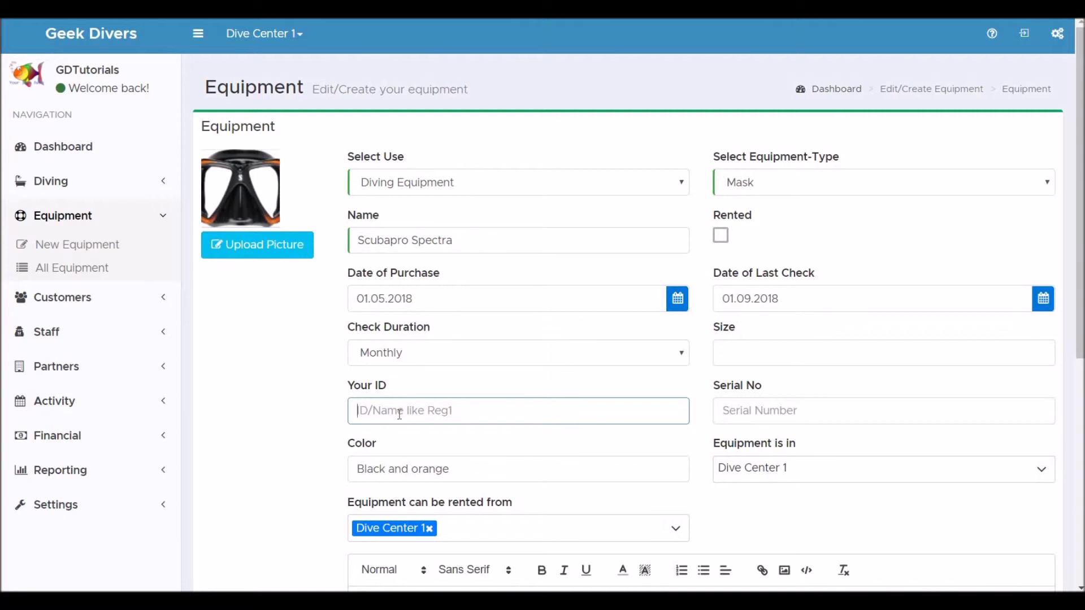
pyautogui.click(757, 356)
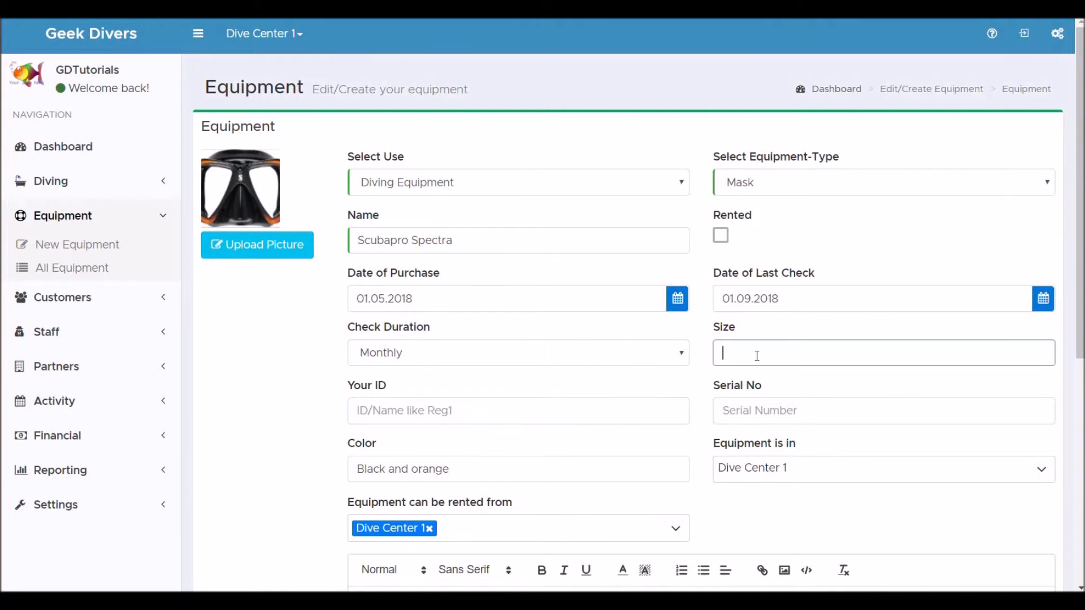
pyautogui.click(424, 418)
pyautogui.write('M5')
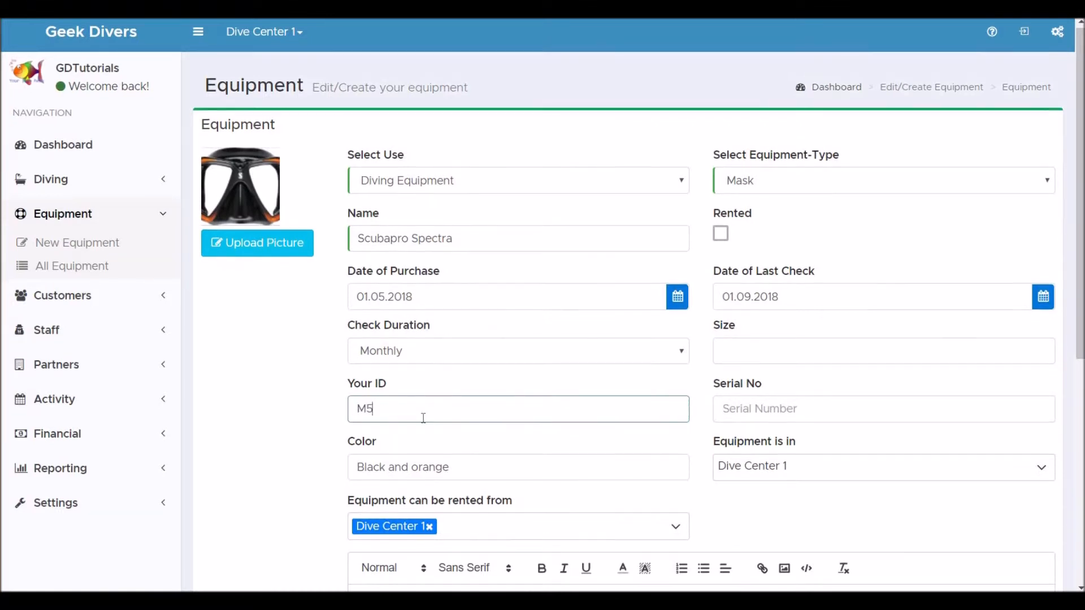
pyautogui.scroll(-7, 423, 418)
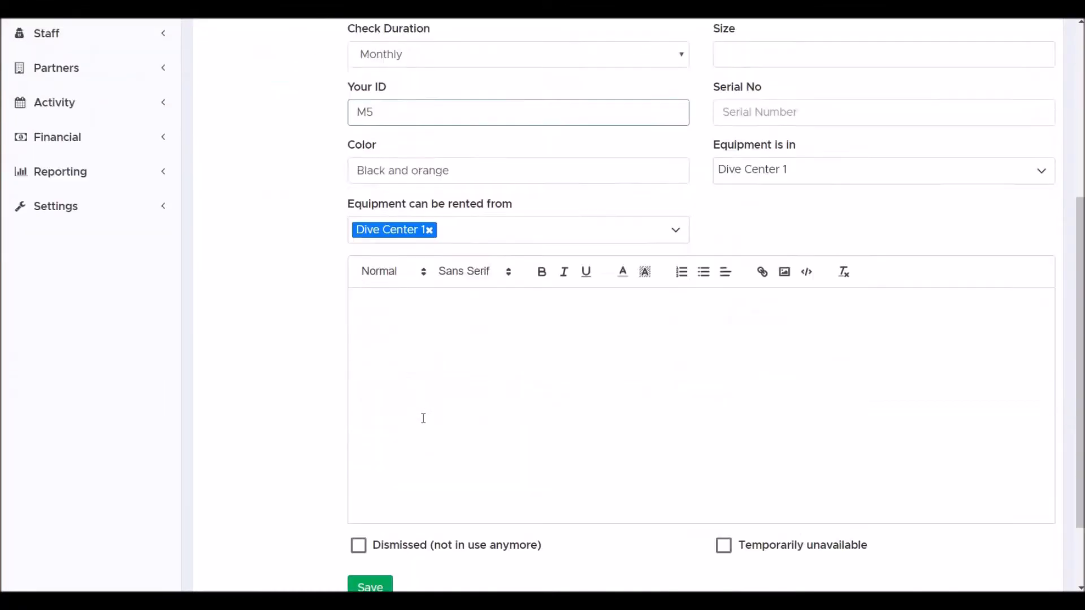
pyautogui.click(370, 497)
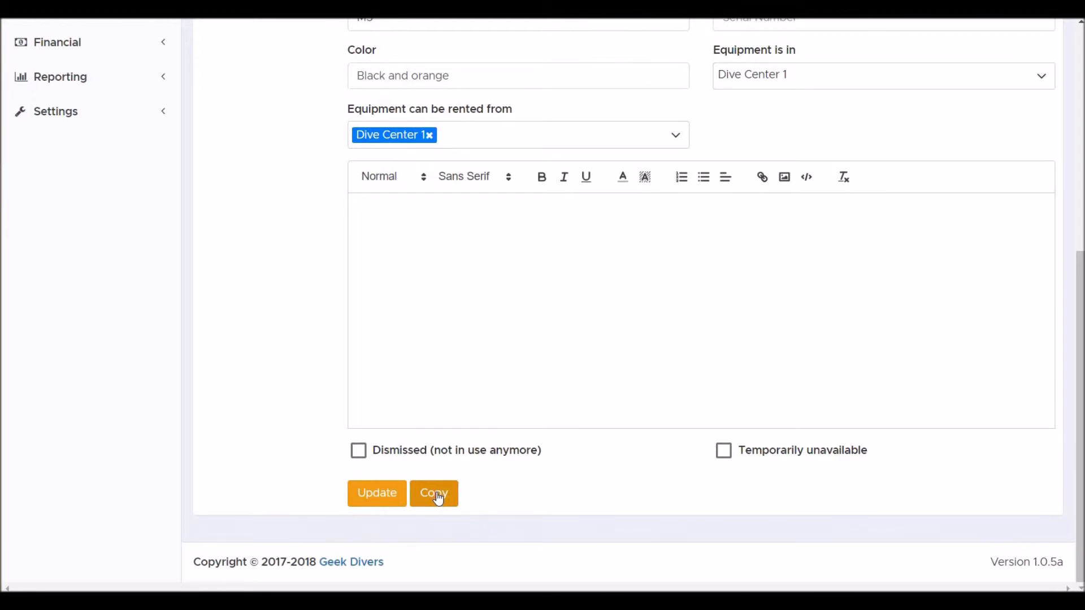
pyautogui.click(434, 495)
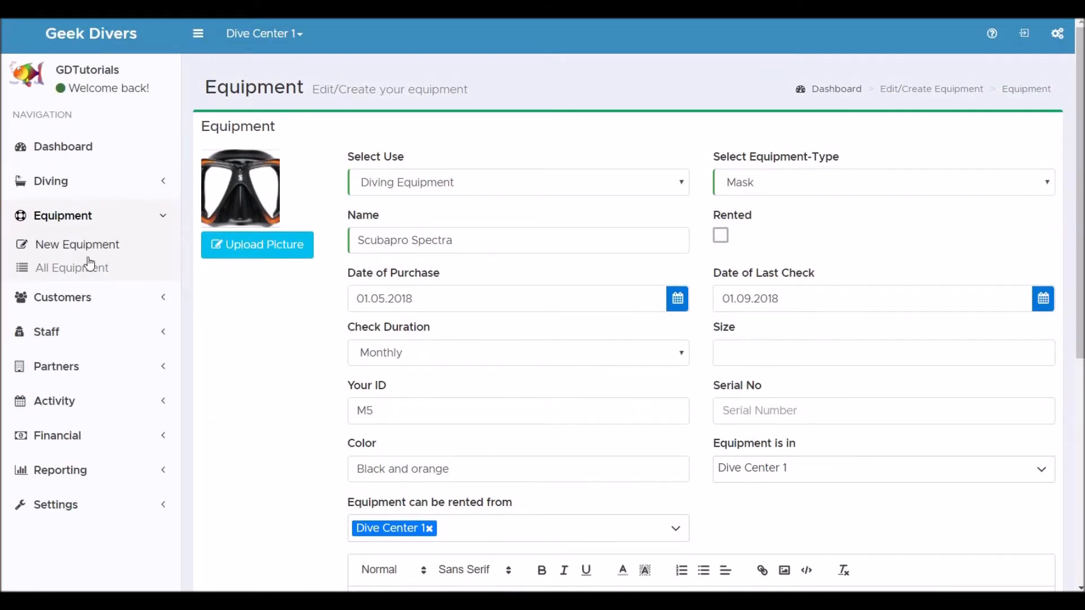
# - Filter the full equipment list by use Diving Equipment and type Mask, and open the mask with ID M4
pyautogui.click(77, 274)
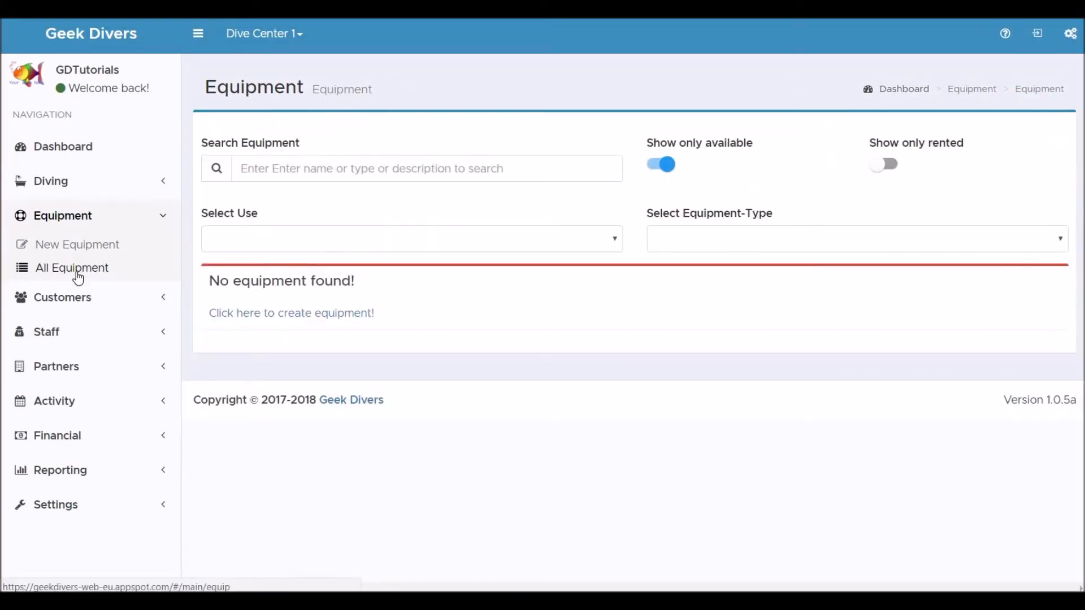
pyautogui.click(427, 239)
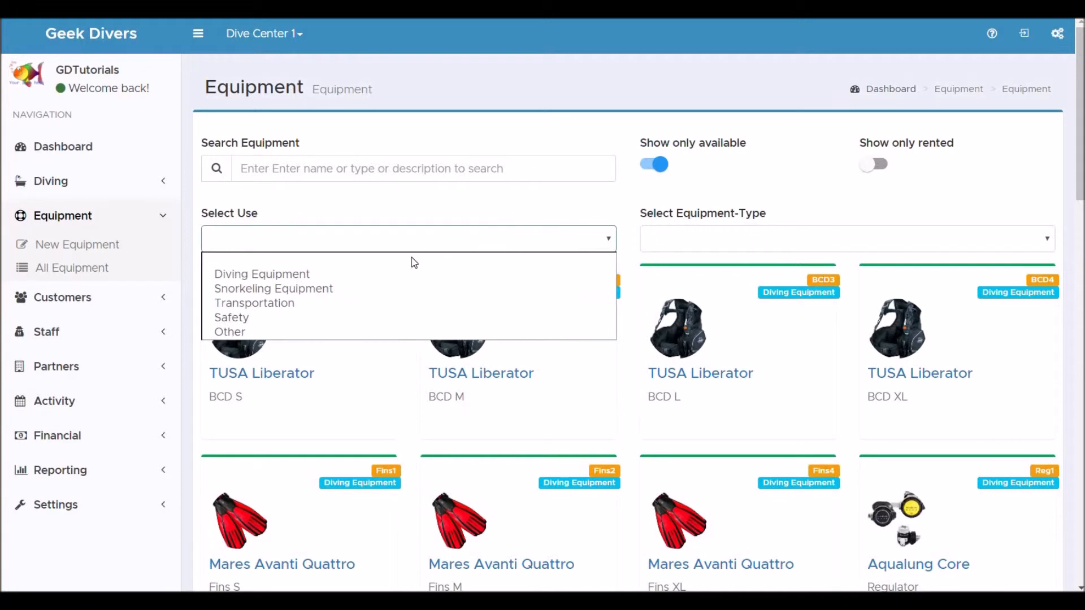
pyautogui.click(402, 274)
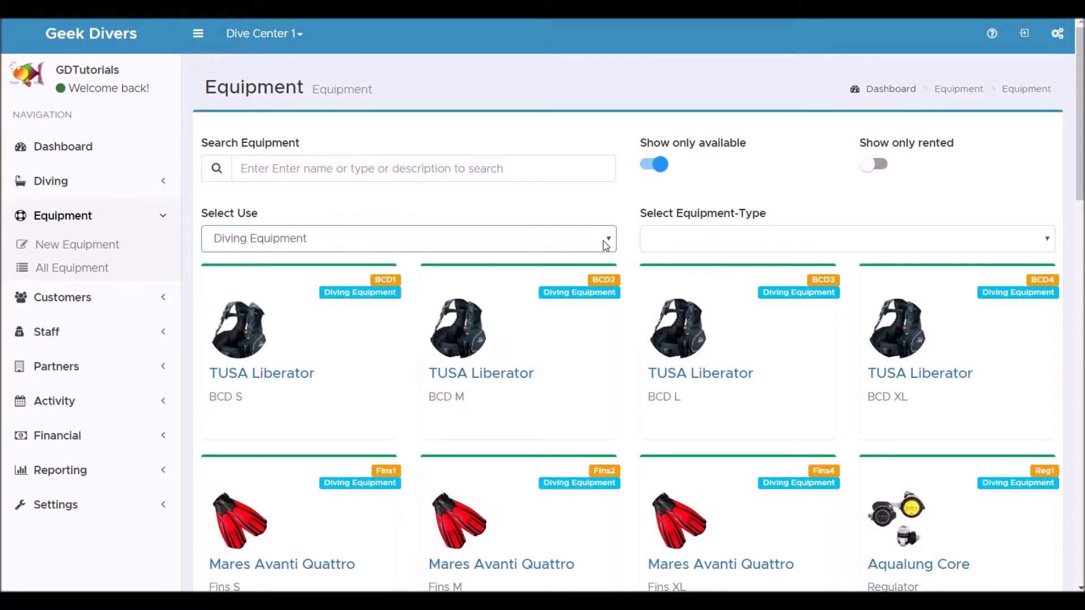
pyautogui.click(693, 246)
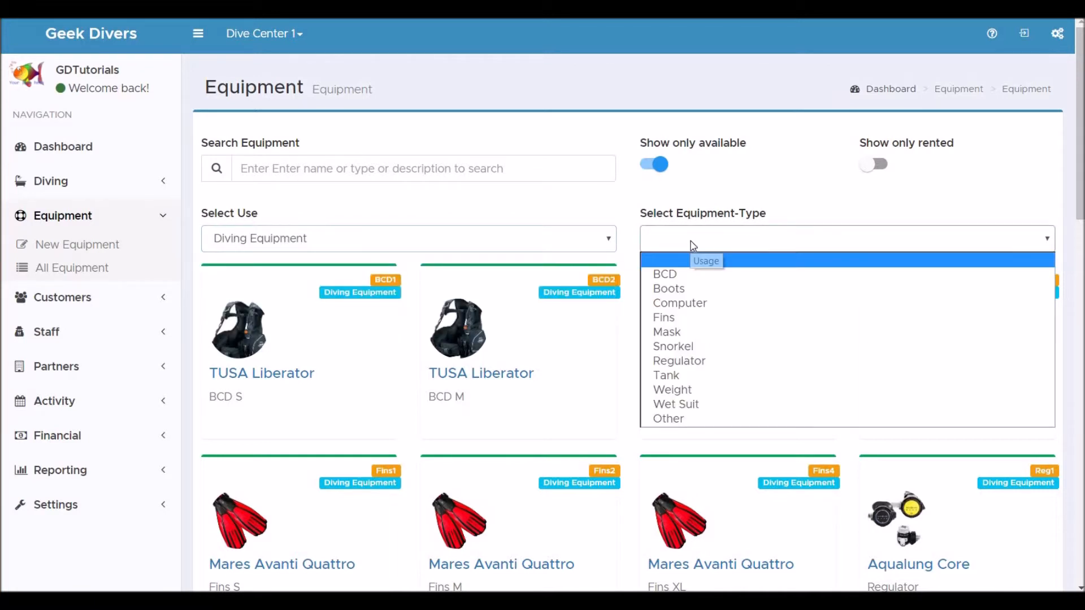
pyautogui.click(697, 339)
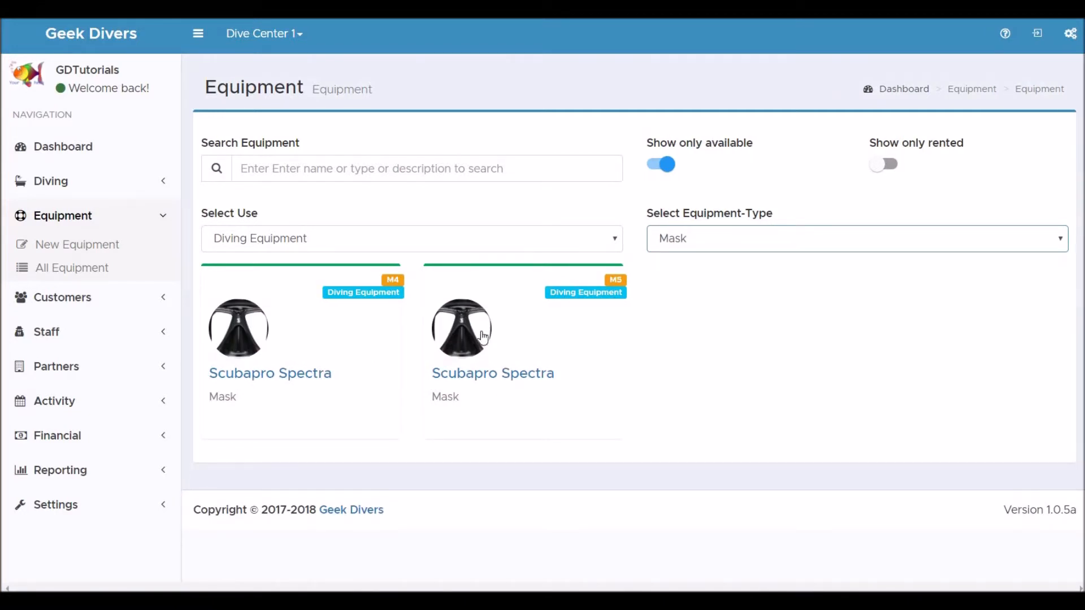
pyautogui.click(298, 378)
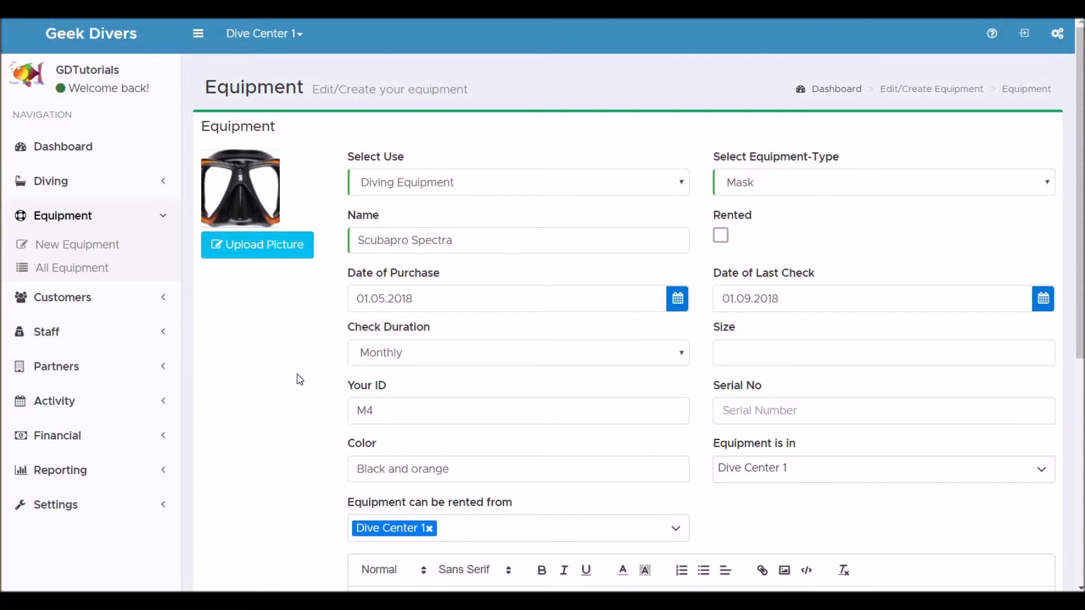
# - Start a new equipment record with the use Transportation and the equipment type Boat
pyautogui.click(102, 248)
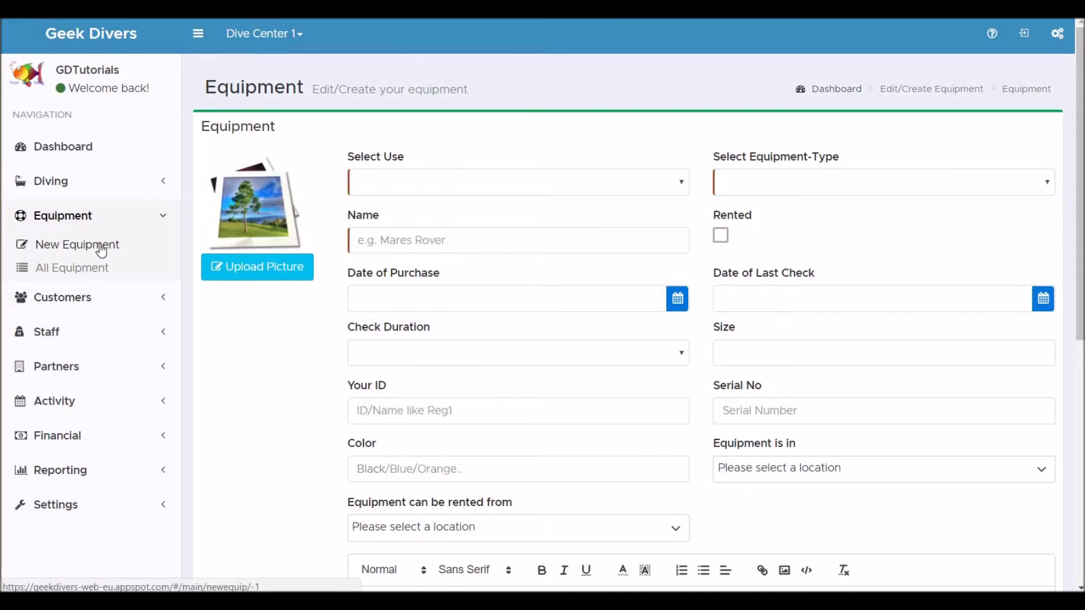
pyautogui.click(492, 184)
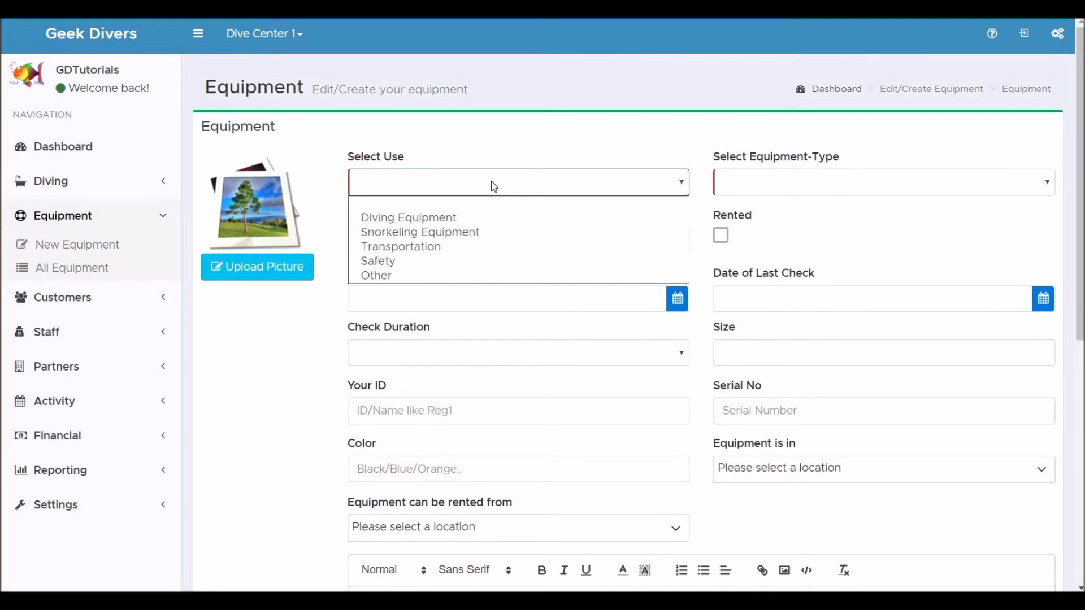
pyautogui.click(470, 246)
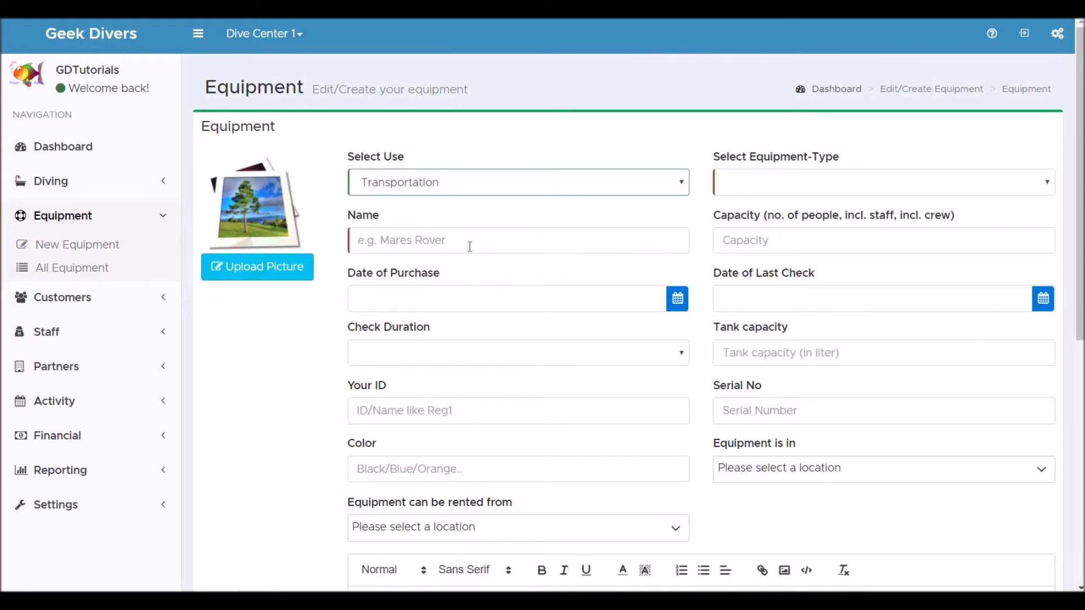
pyautogui.click(745, 188)
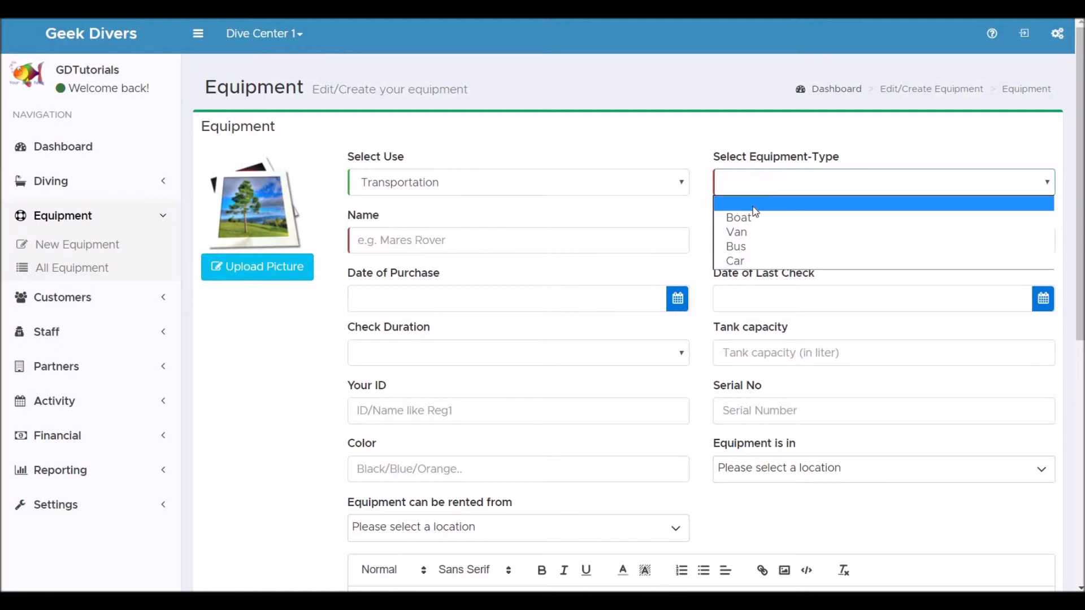
pyautogui.click(755, 220)
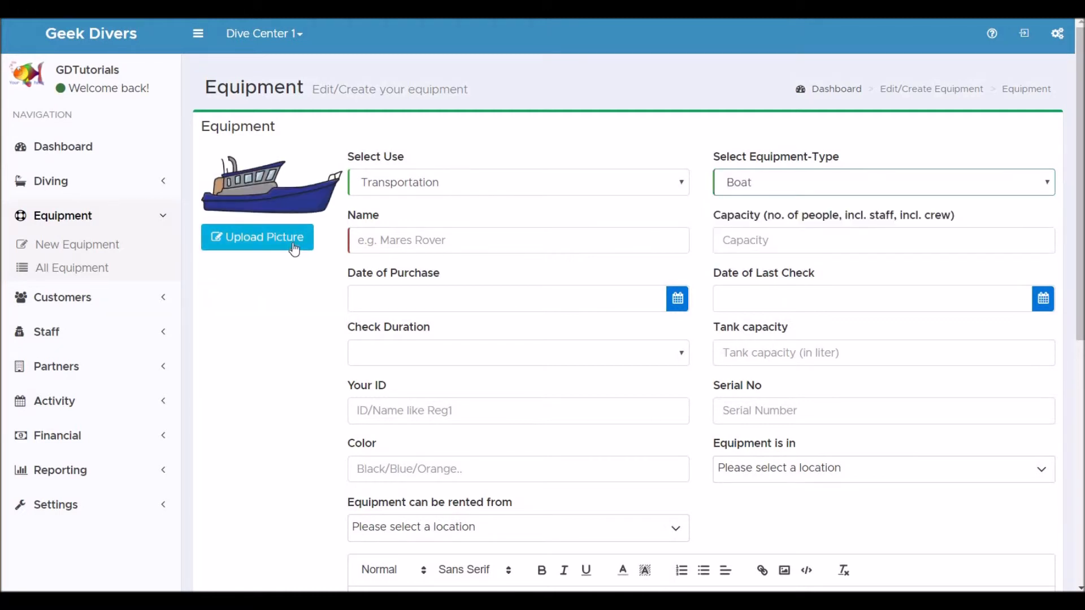
# - Name the boat Bella and set its capacity to 16 people
pyautogui.click(407, 244)
pyautogui.write('Bella')
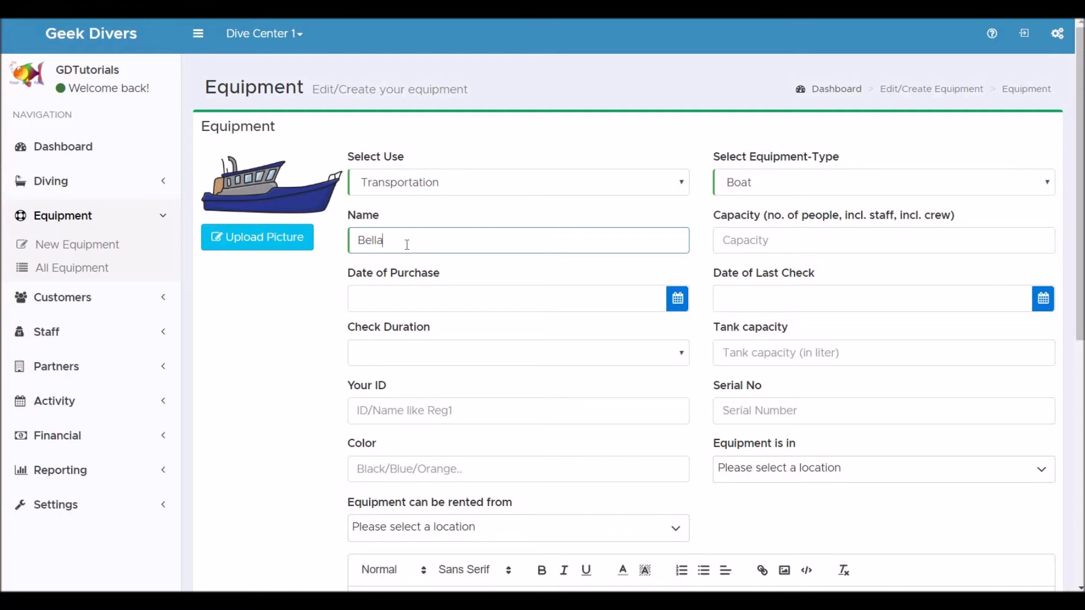
pyautogui.press('Tab')
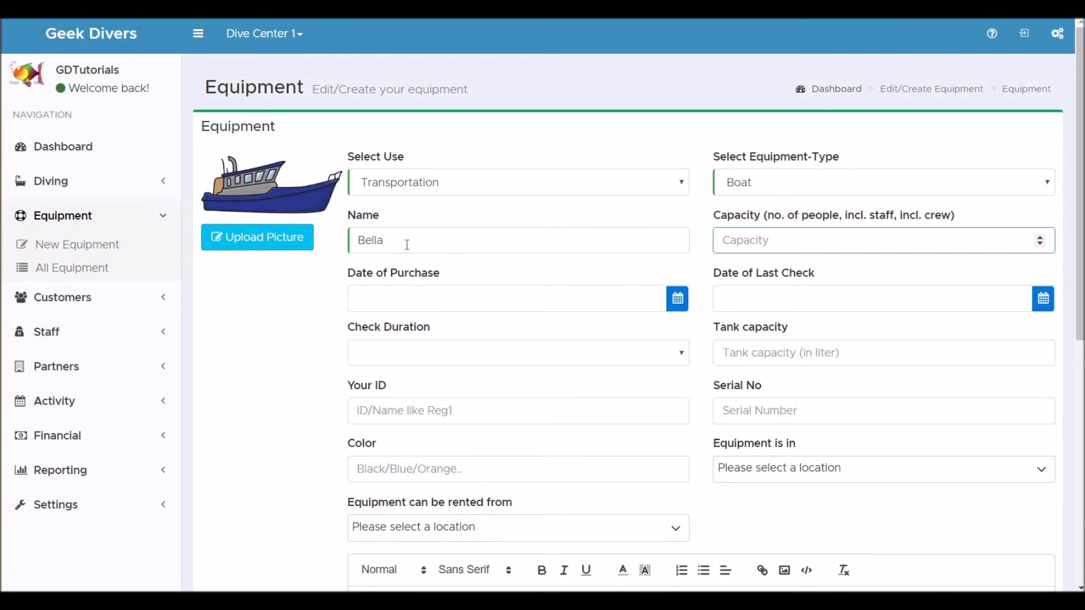
pyautogui.write('16')
# - Set the boat's date of purchase to 04.08.2014
pyautogui.click(413, 298)
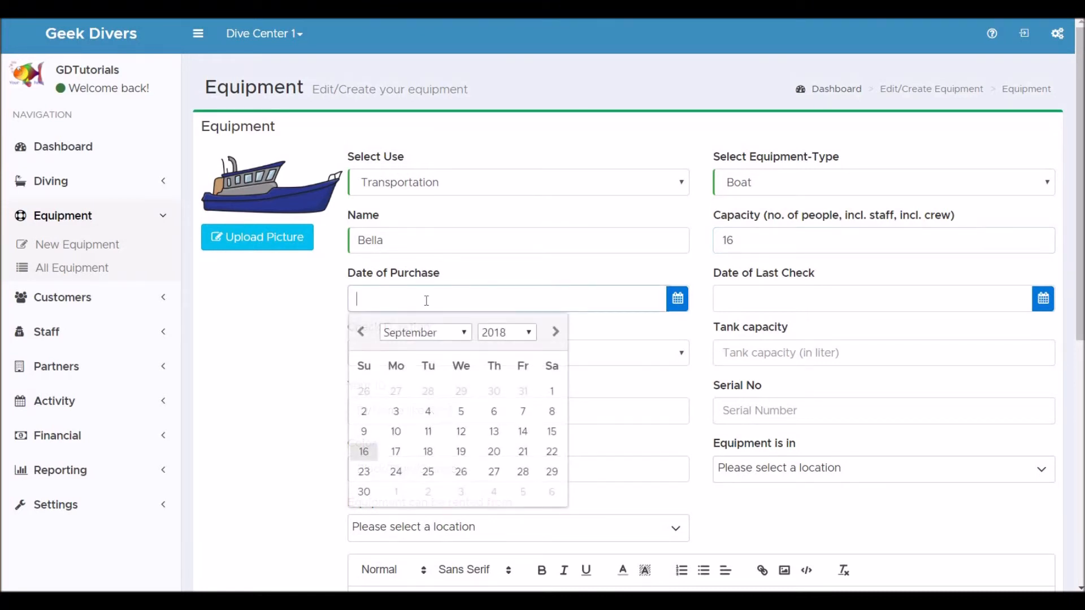
pyautogui.click(532, 335)
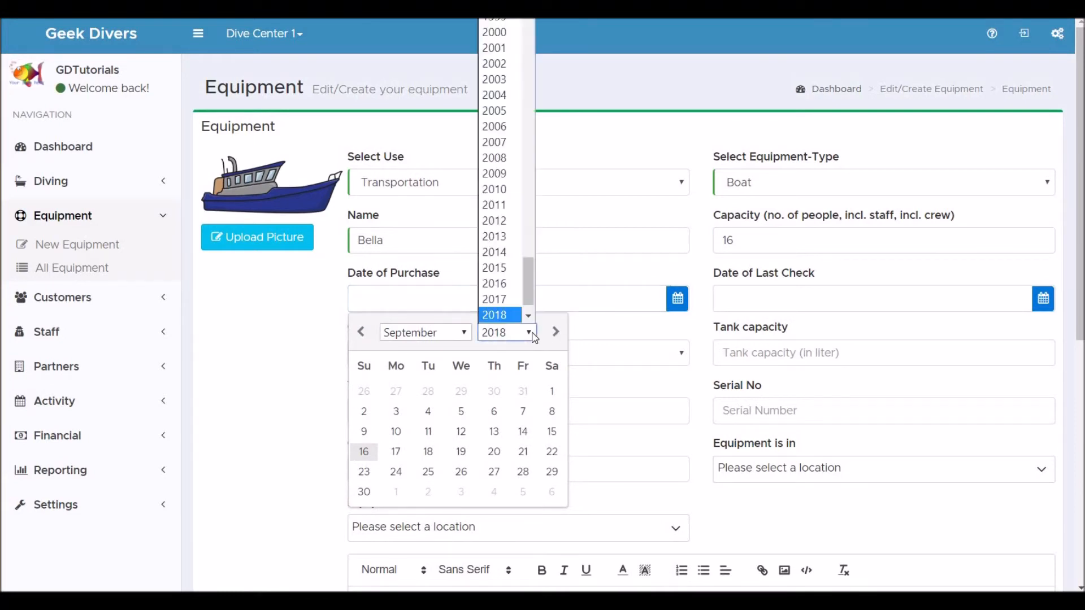
pyautogui.click(497, 252)
pyautogui.click(361, 332)
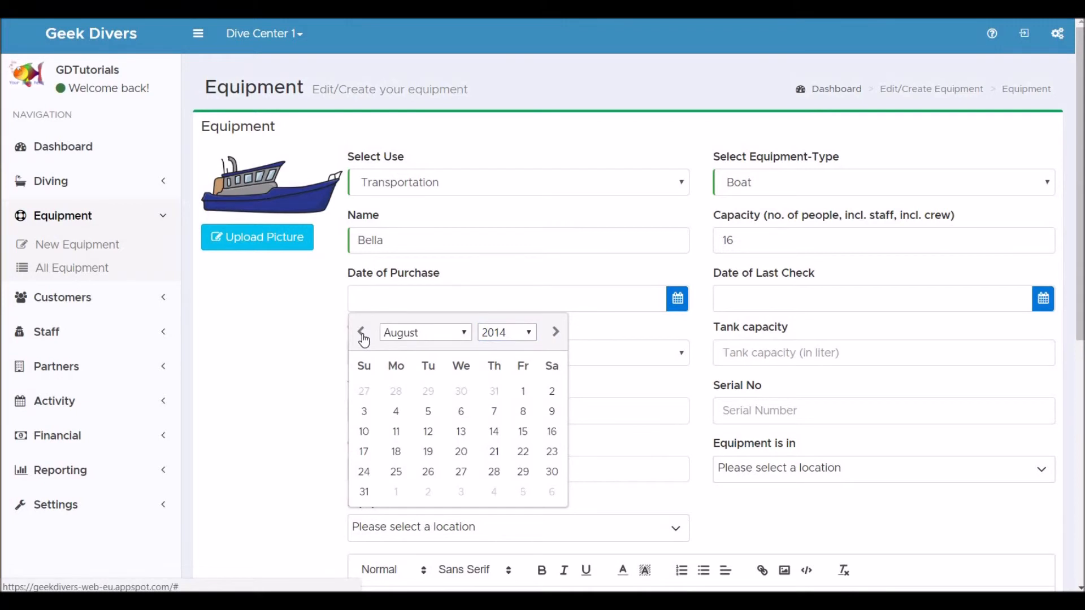
pyautogui.click(396, 411)
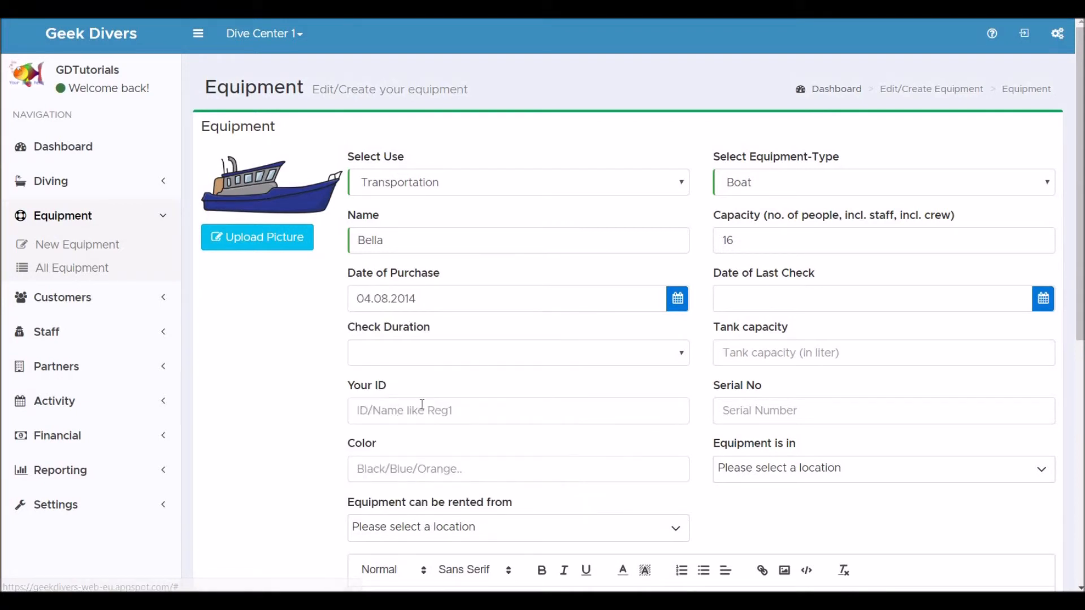
# - Set the boat's date of last check to 01.08.2018 and its check duration to every 6 months
pyautogui.click(1044, 303)
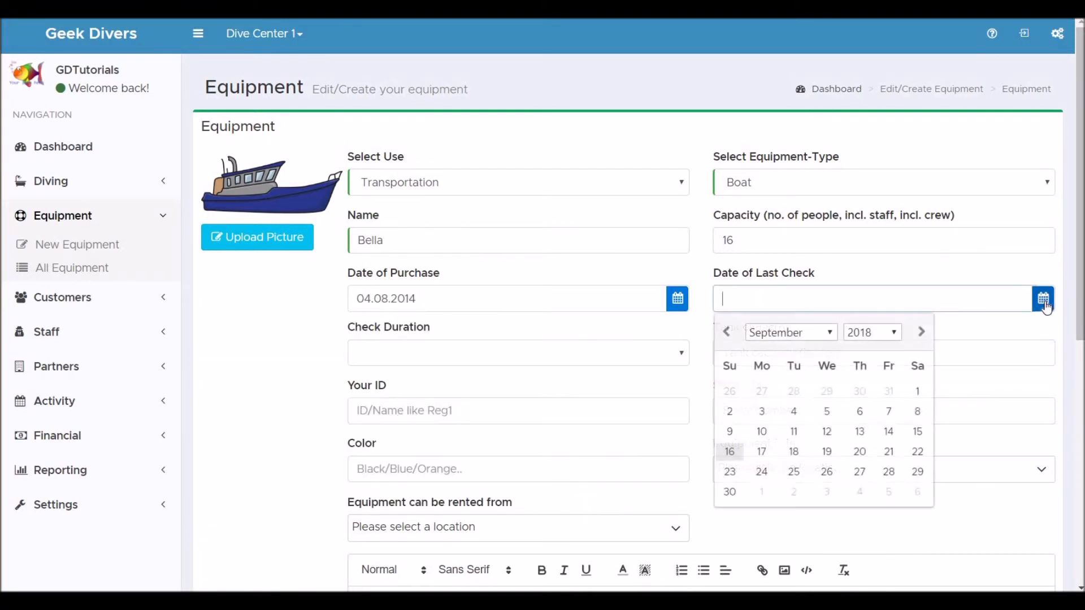
pyautogui.click(727, 333)
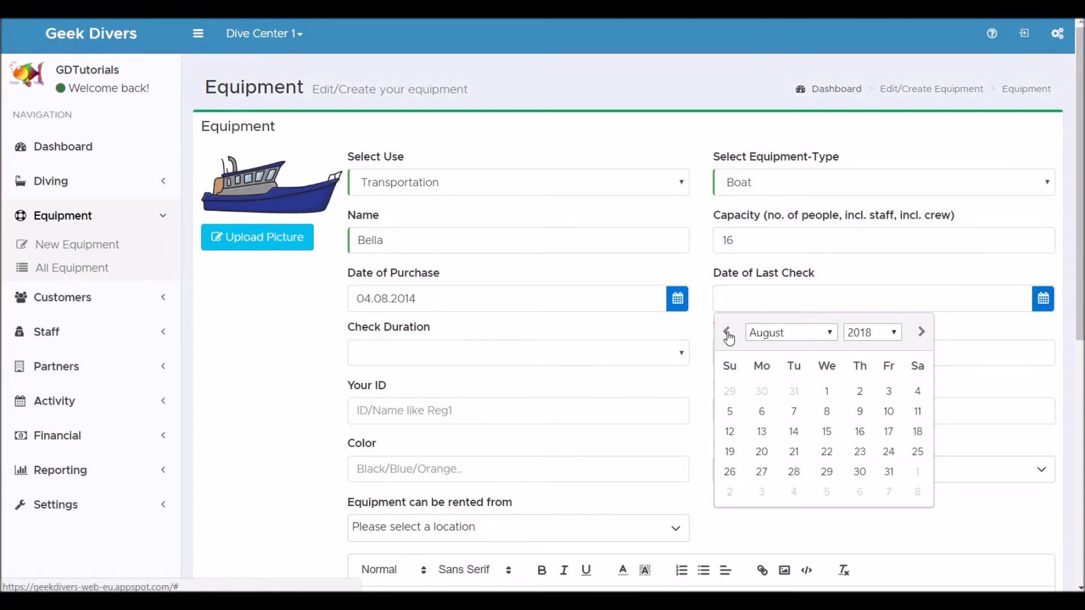
pyautogui.click(827, 392)
pyautogui.click(655, 354)
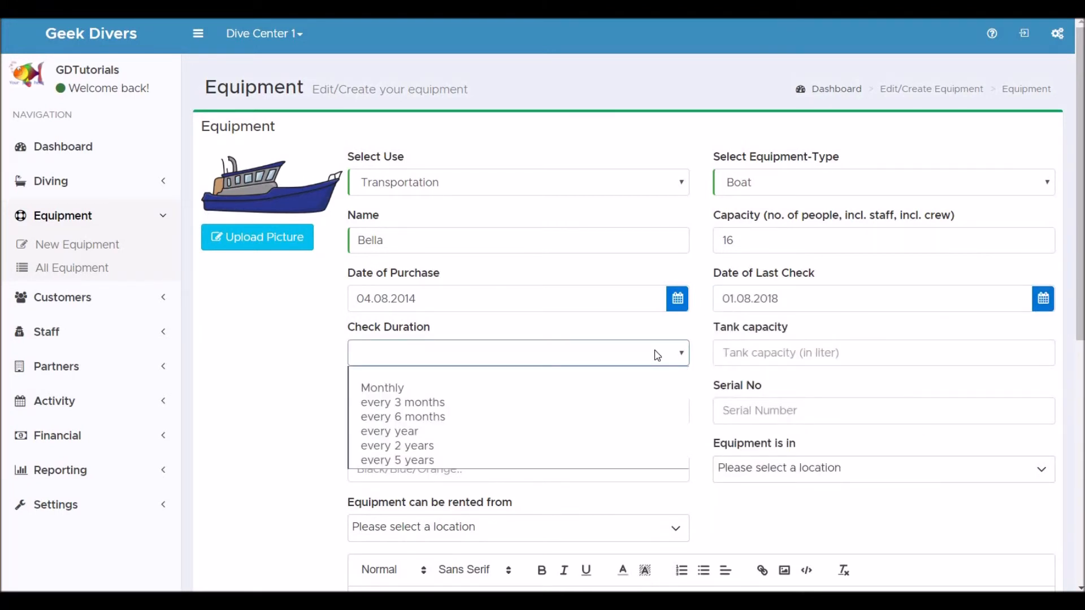
pyautogui.click(579, 417)
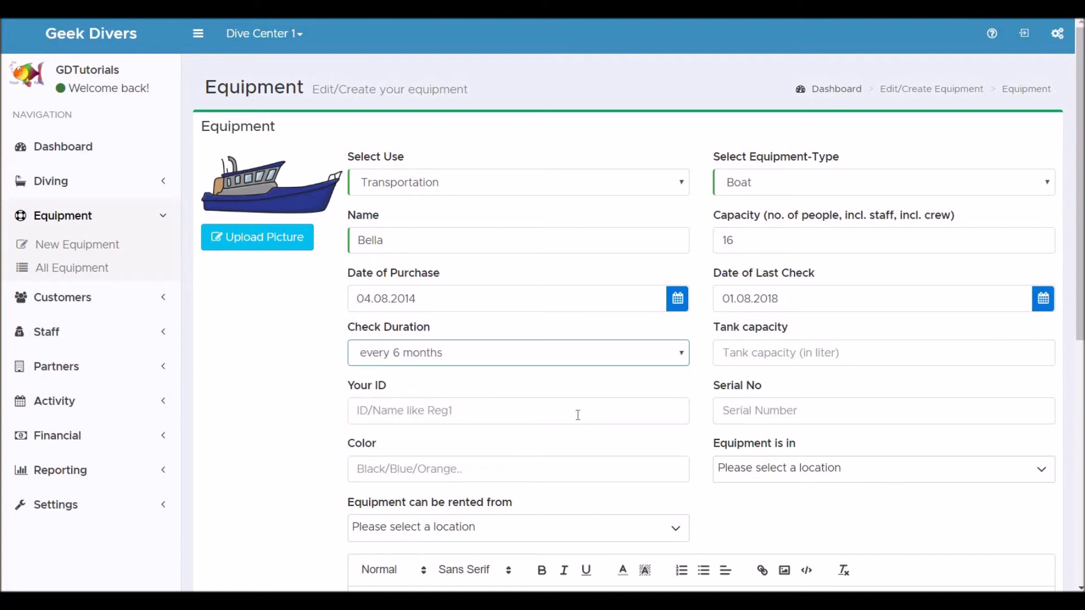
# - Set the boat's tank capacity to 500 liters and its own ID to Boat3
pyautogui.click(790, 355)
pyautogui.write('500')
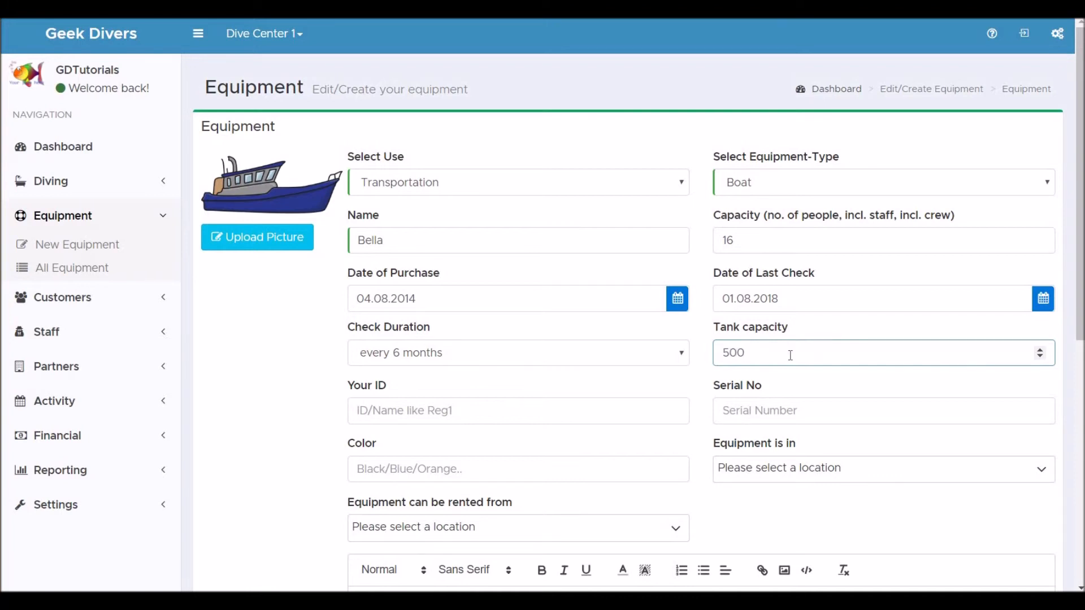
pyautogui.click(600, 406)
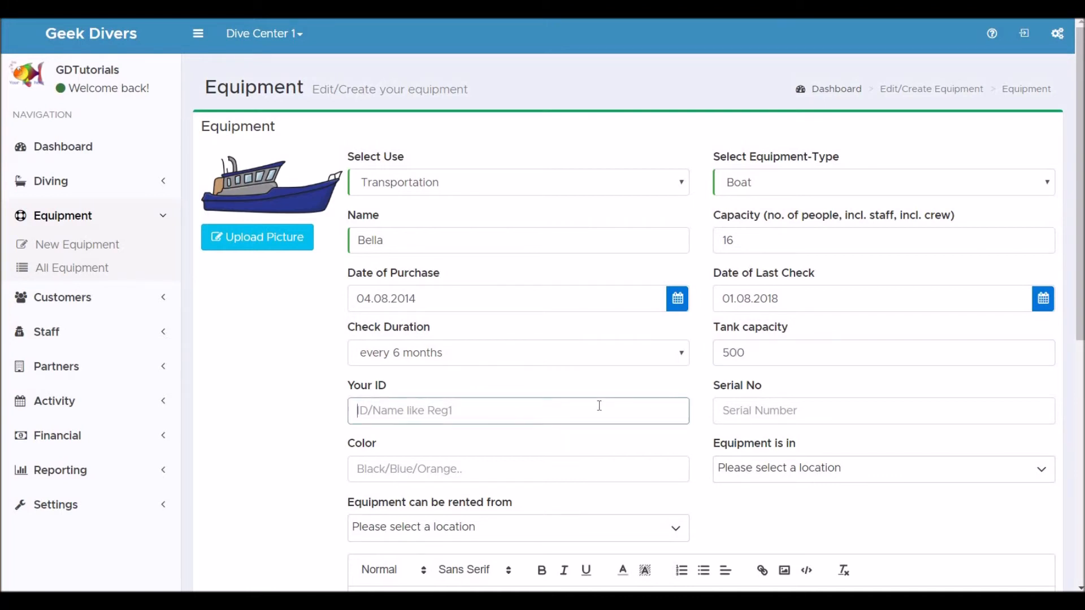
pyautogui.write('Boa')
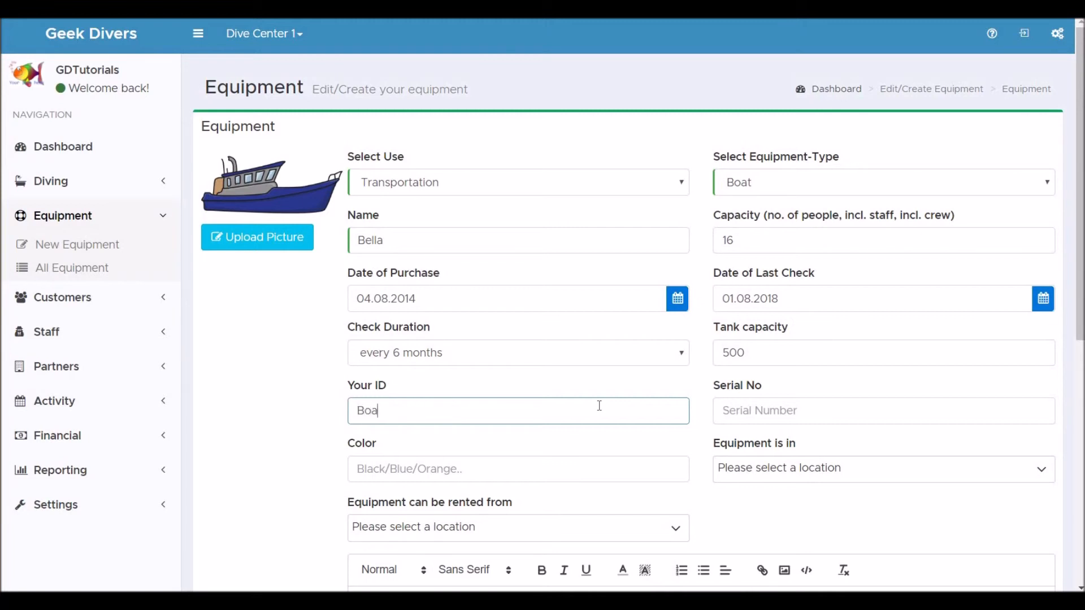
pyautogui.write('t3')
# - Leave the boat's serial number empty and enter White as its color
pyautogui.click(736, 413)
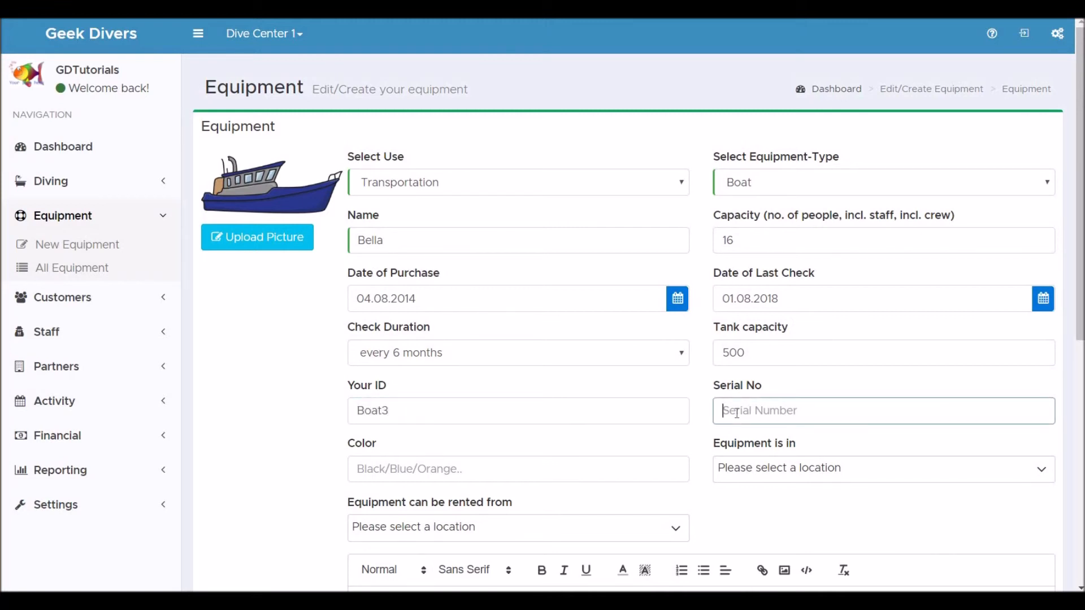
pyautogui.click(501, 475)
pyautogui.write('White')
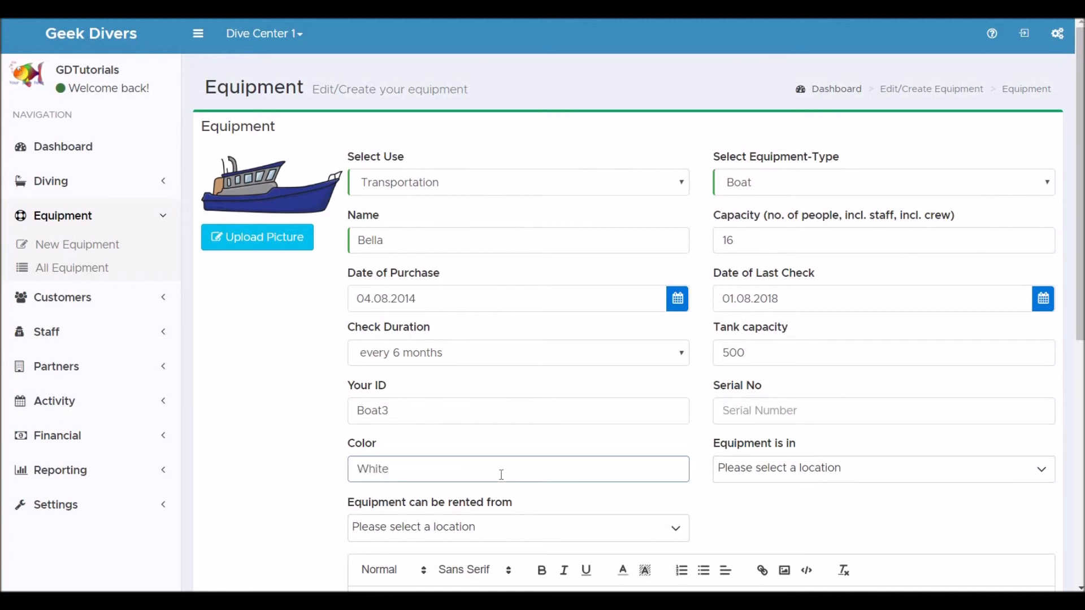
pyautogui.press('Tab')
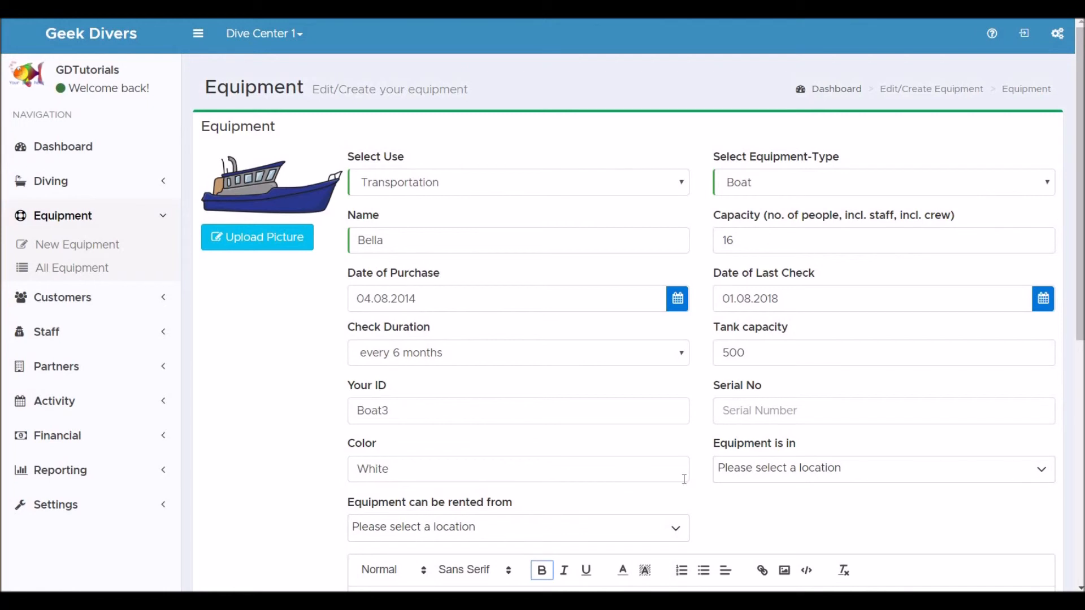
# - Set Dive Center 1 as both the boat's current location and the location it can be rented from
pyautogui.click(759, 477)
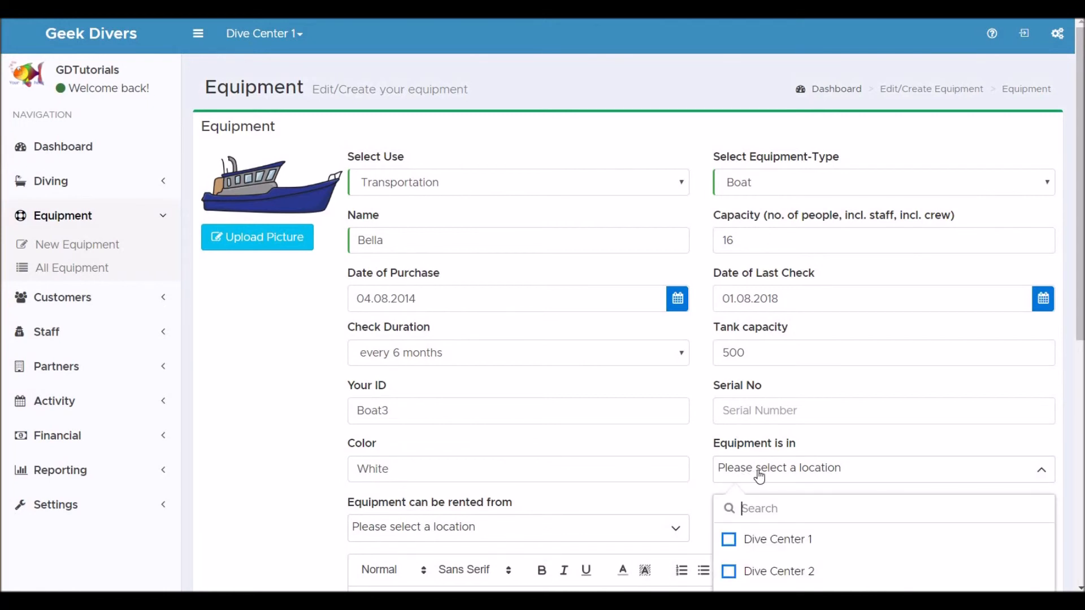
pyautogui.scroll(-1, 760, 477)
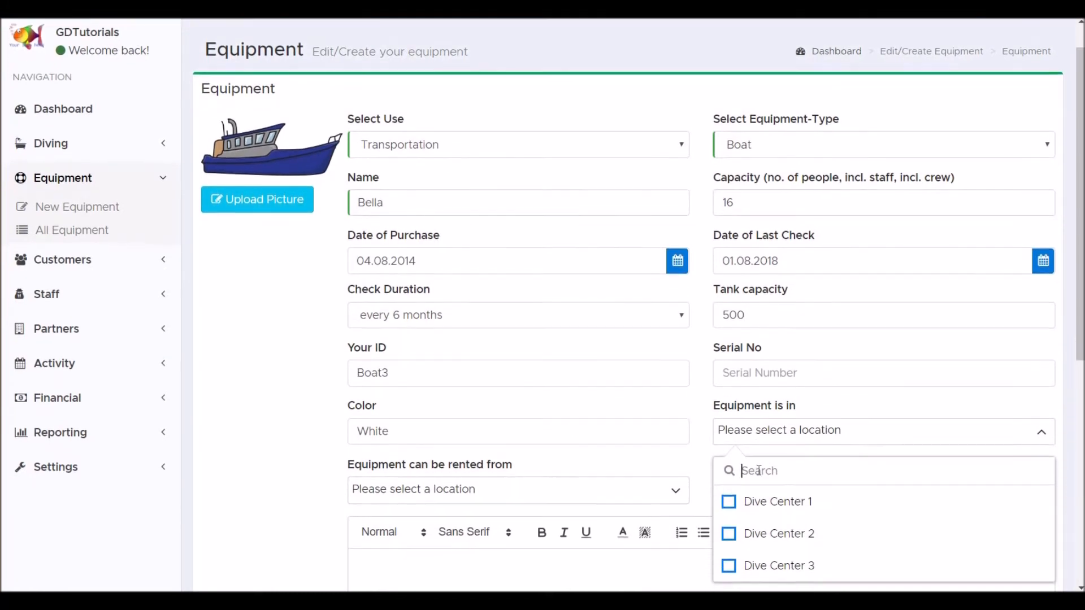
pyautogui.click(729, 490)
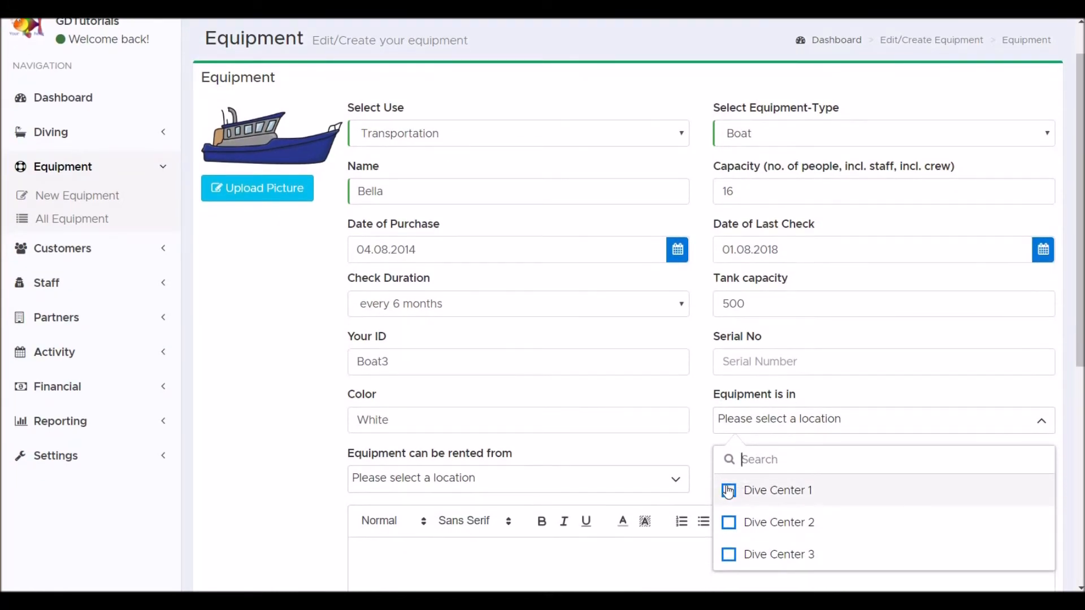
pyautogui.click(613, 480)
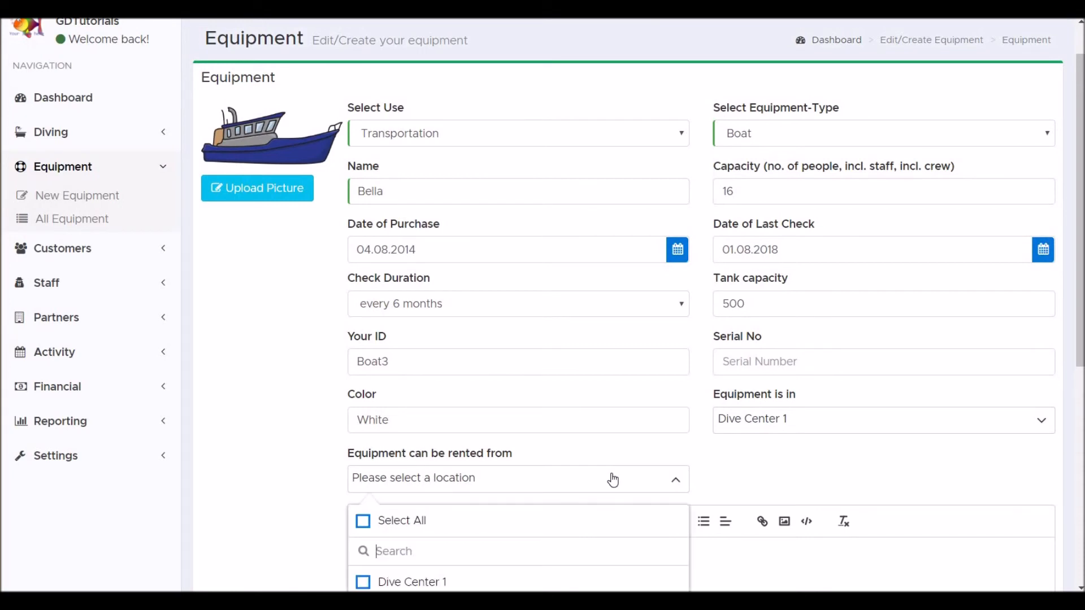
pyautogui.click(363, 583)
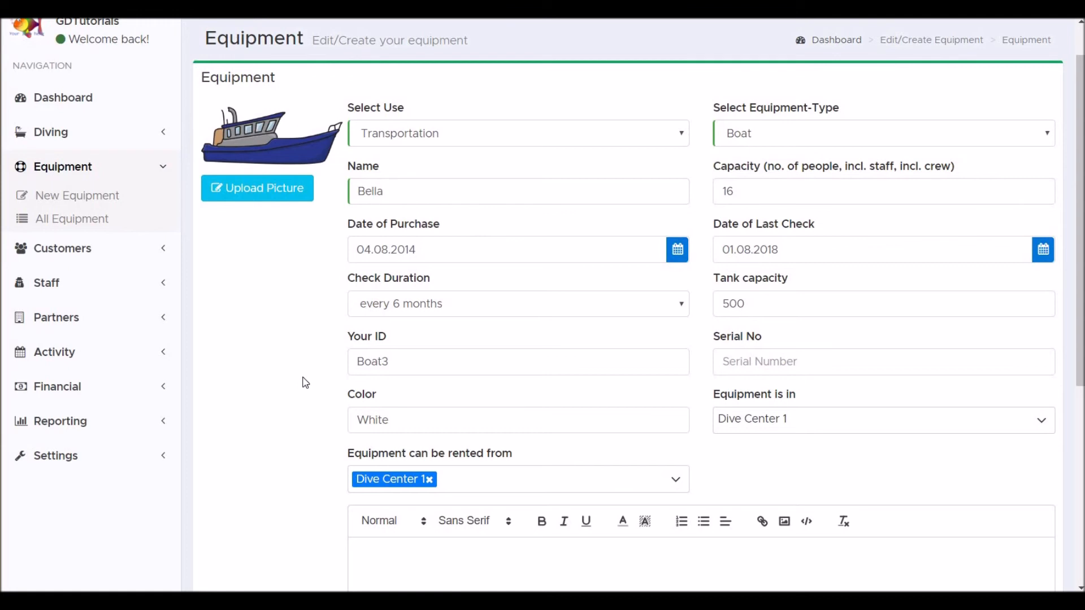
# - Save the new boat record, leaving the description empty and the dismissed and temporarily unavailable options off
pyautogui.scroll(1, 279, 316)
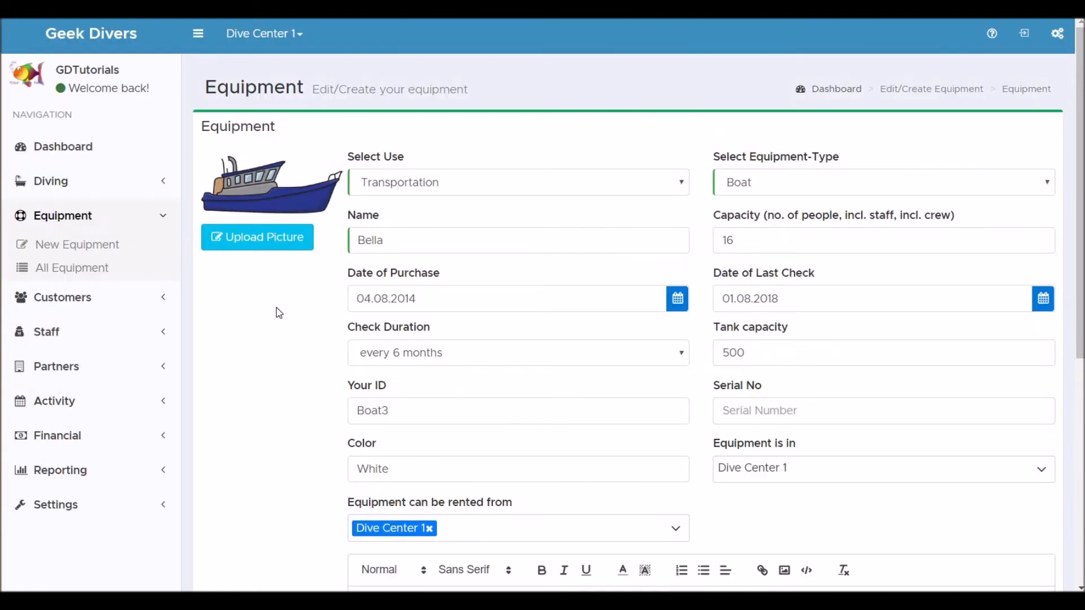
pyautogui.scroll(-5, 279, 313)
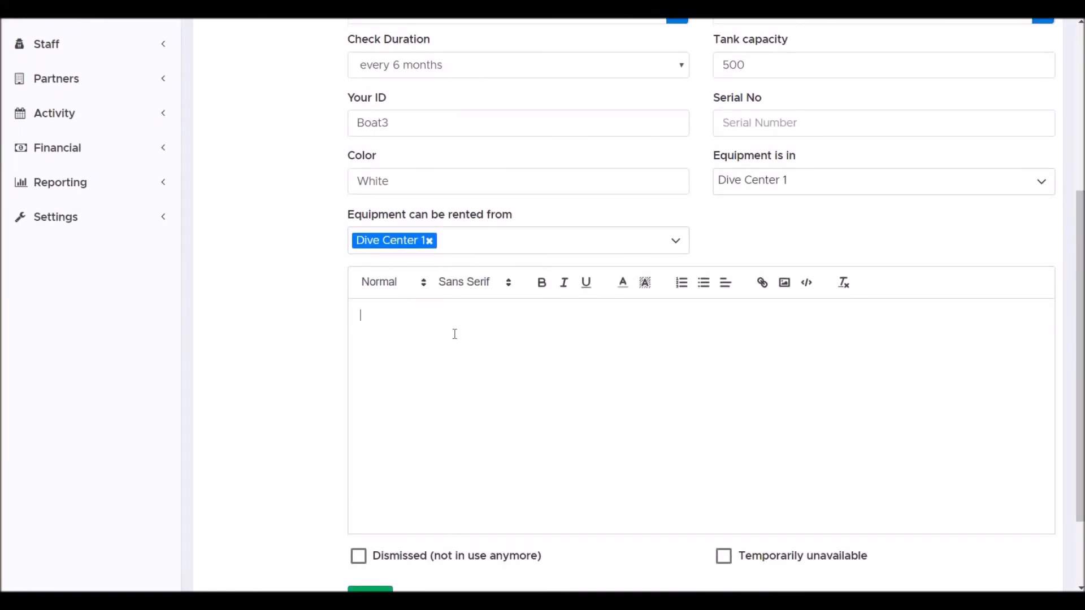
pyautogui.scroll(-2, 455, 327)
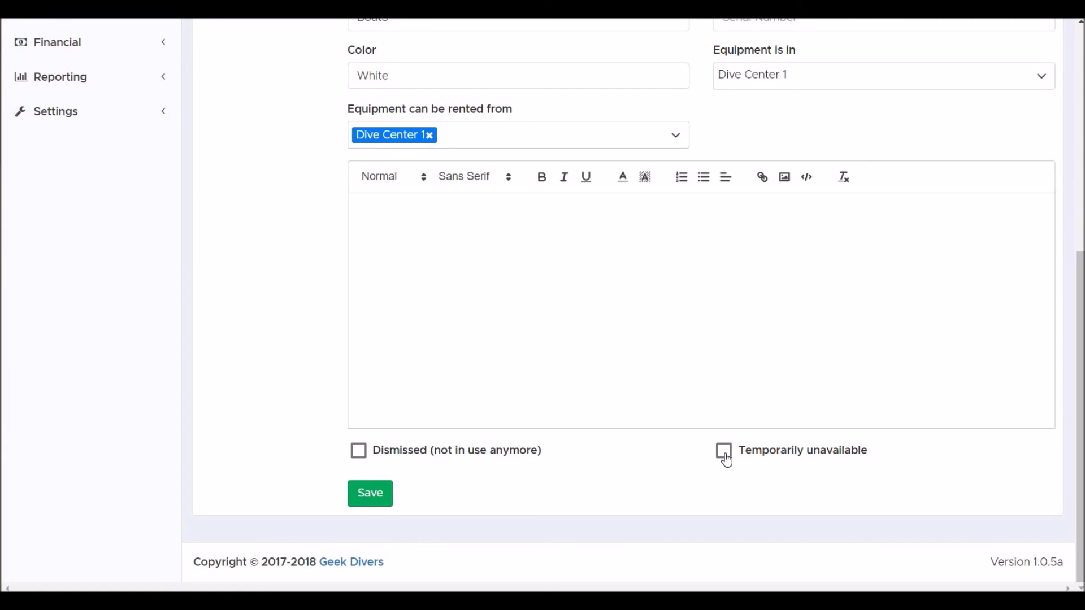
pyautogui.click(373, 493)
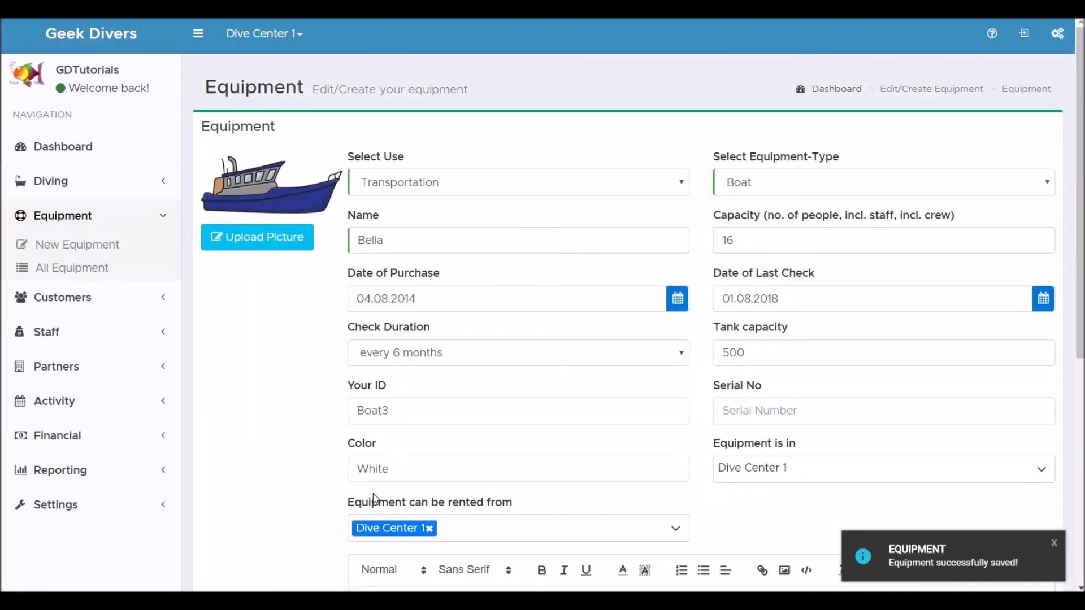
# - Look over the saved boat record and its update and copy options, and open the full equipment list
pyautogui.scroll(-7, 373, 497)
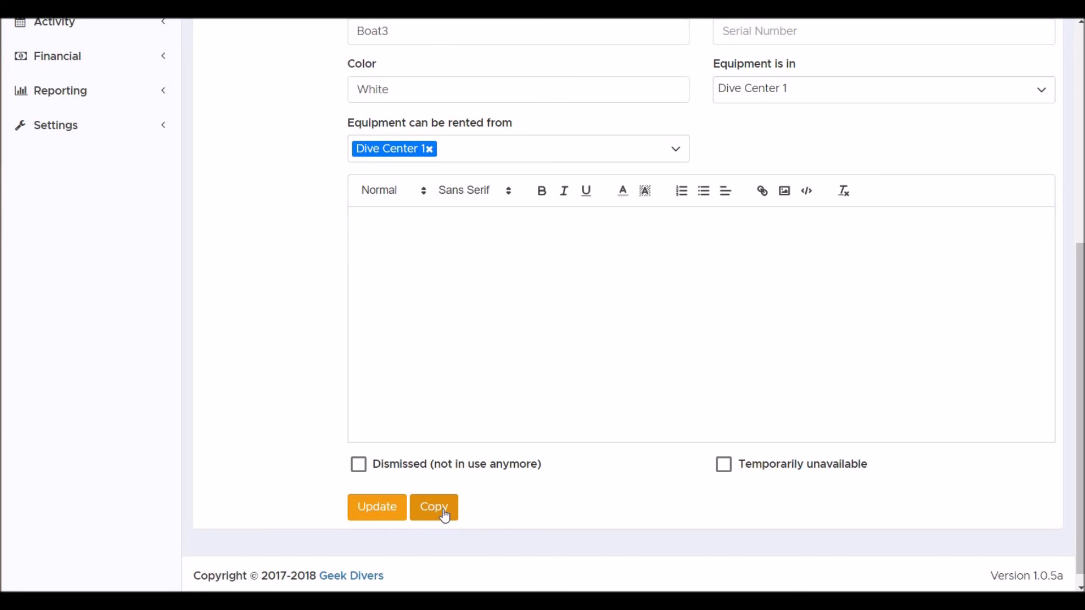
pyautogui.scroll(-1, 445, 515)
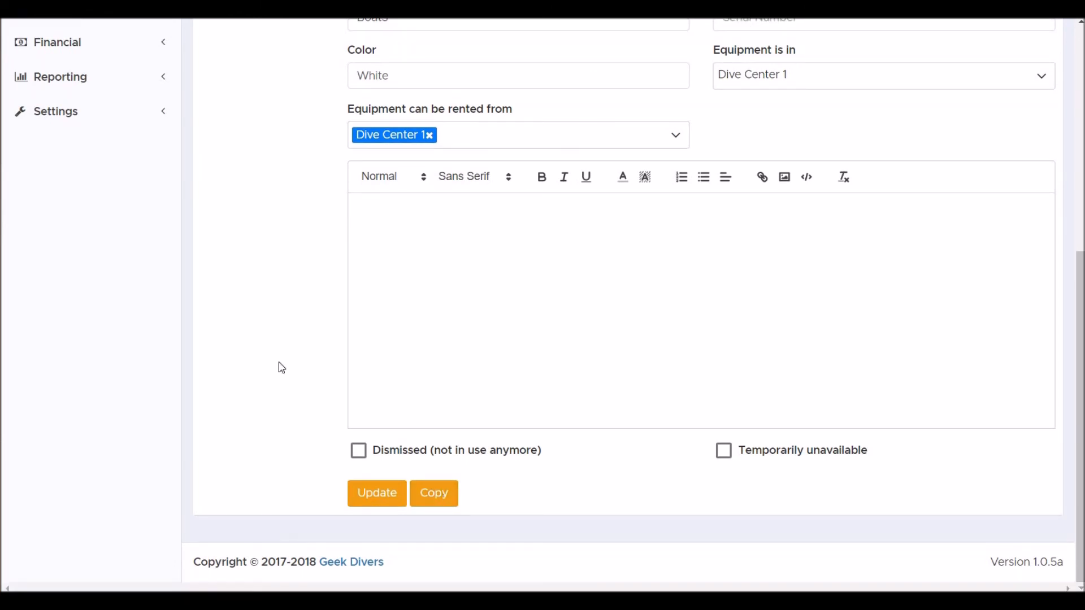
pyautogui.scroll(5, 282, 368)
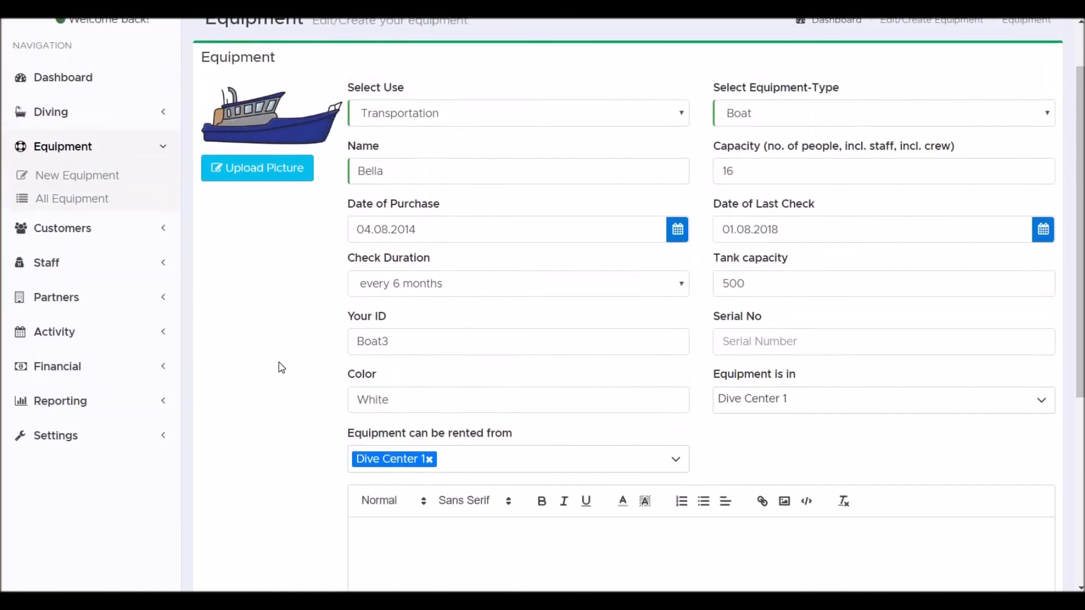
pyautogui.click(89, 199)
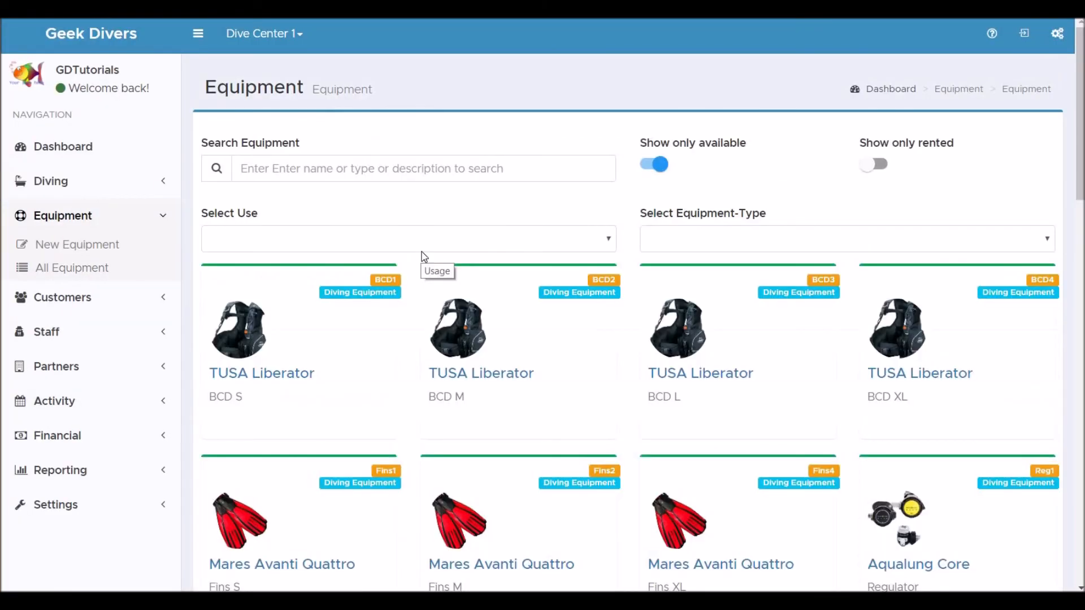